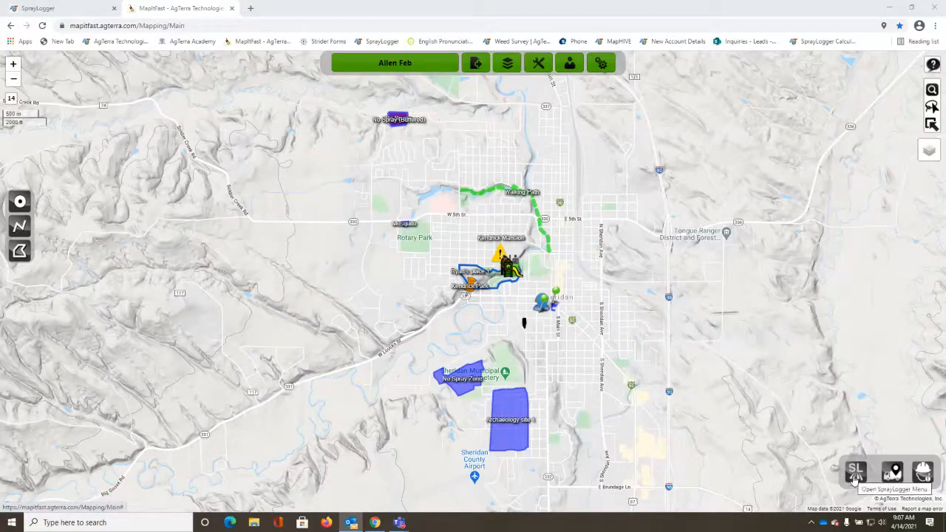
Step: Load the 2021 SprayLogger Reporting job for customer AGT onto the map from the SprayLogger jobs
click(855, 473)
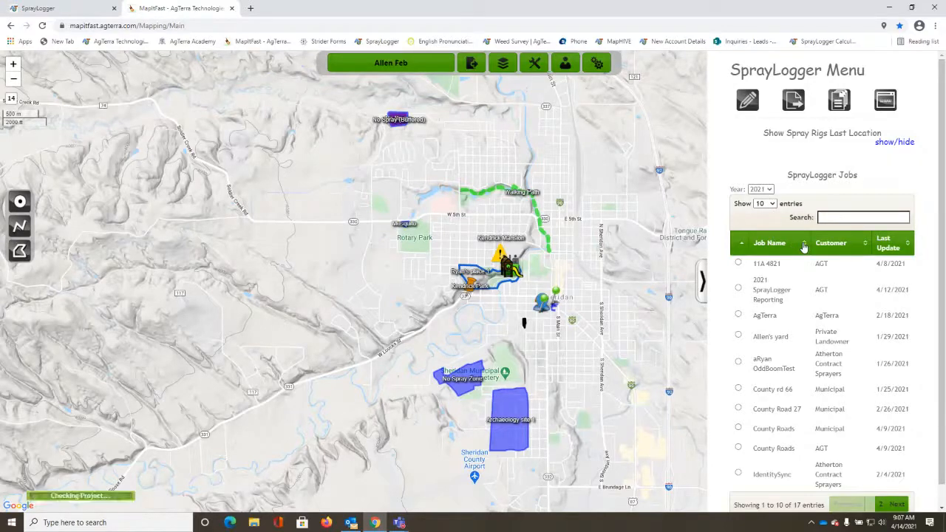
click(835, 217)
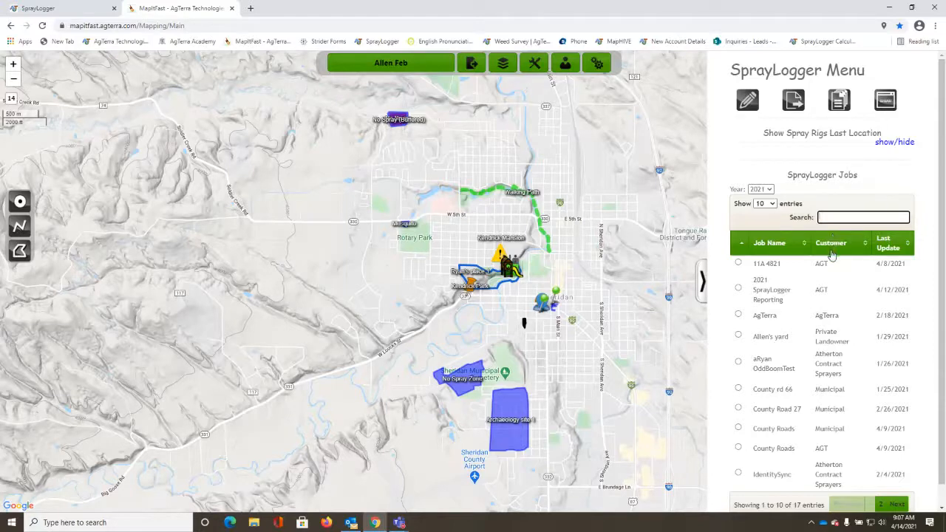
click(738, 289)
click(756, 503)
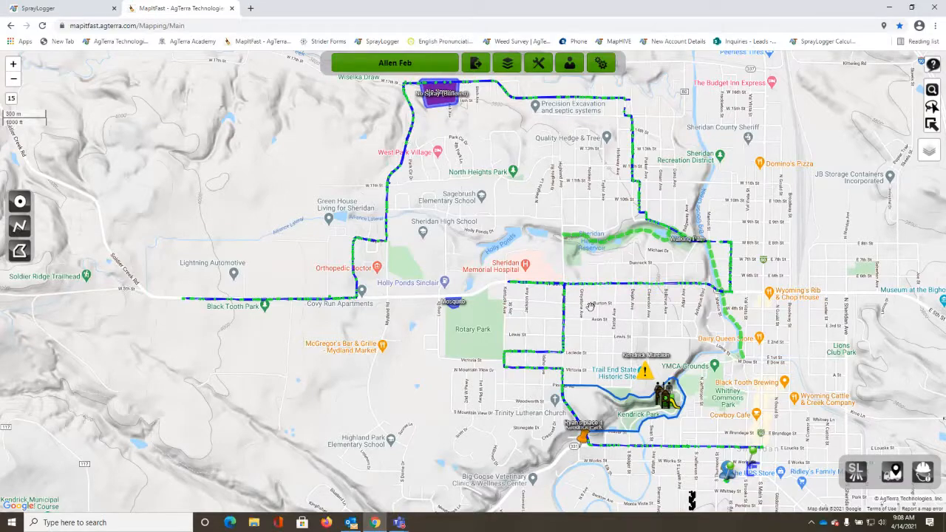
Step: Inspect the details of the spray segment on W 5th St between Highland Ave and Greystone Ave
scroll(589, 307, up, 2)
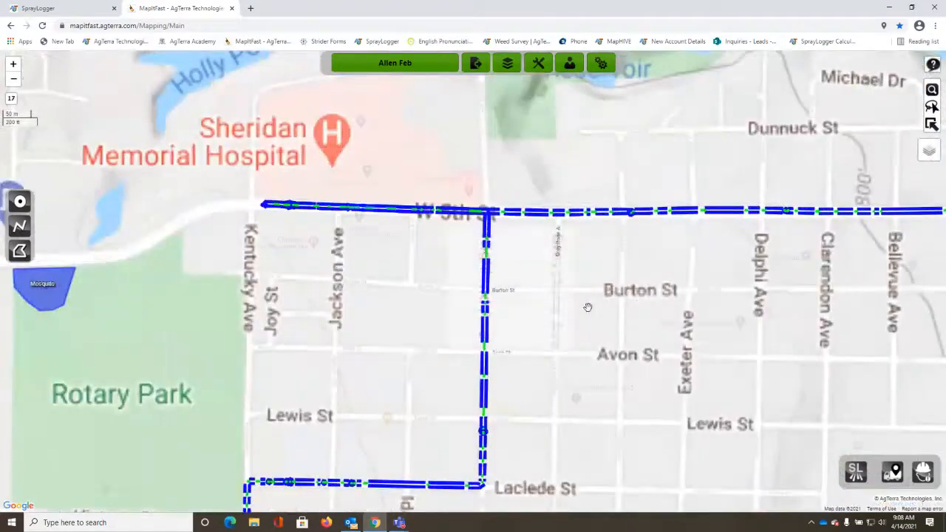
scroll(588, 307, up, 1)
drag(529, 234, 557, 303)
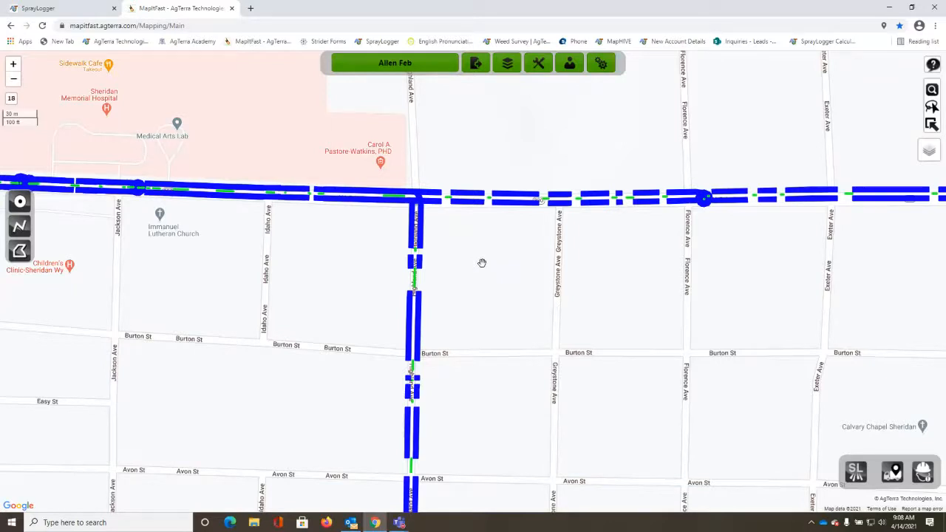
click(513, 210)
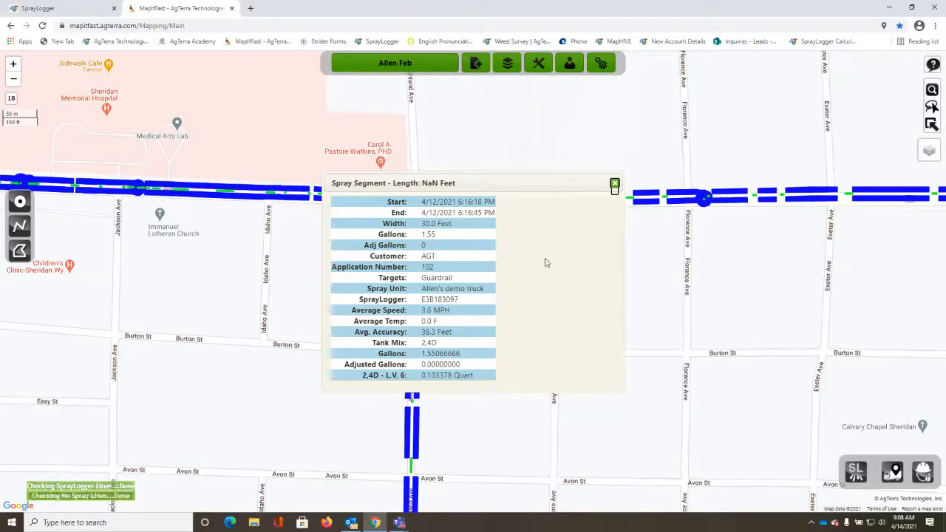
click(614, 183)
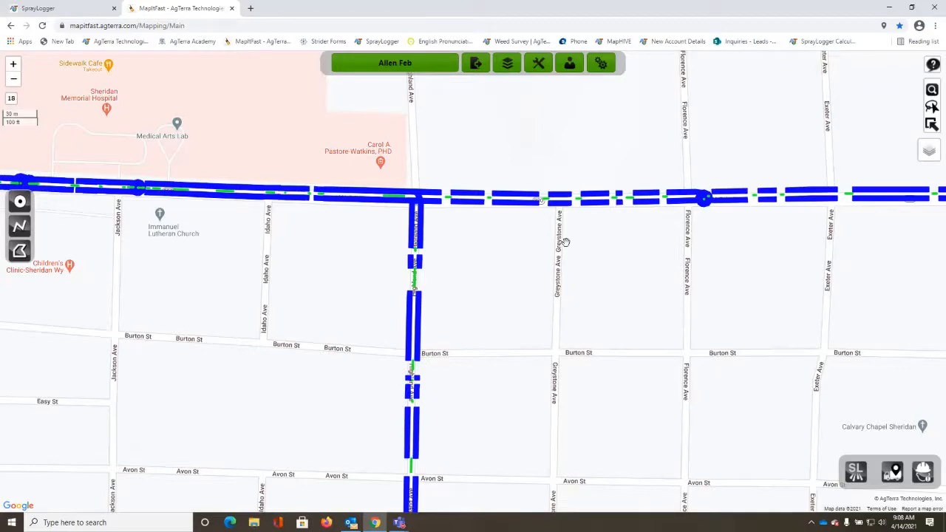
Step: Inspect the details of the spray segment on W 5th St around Bellevue Ave
scroll(588, 244, down, 1)
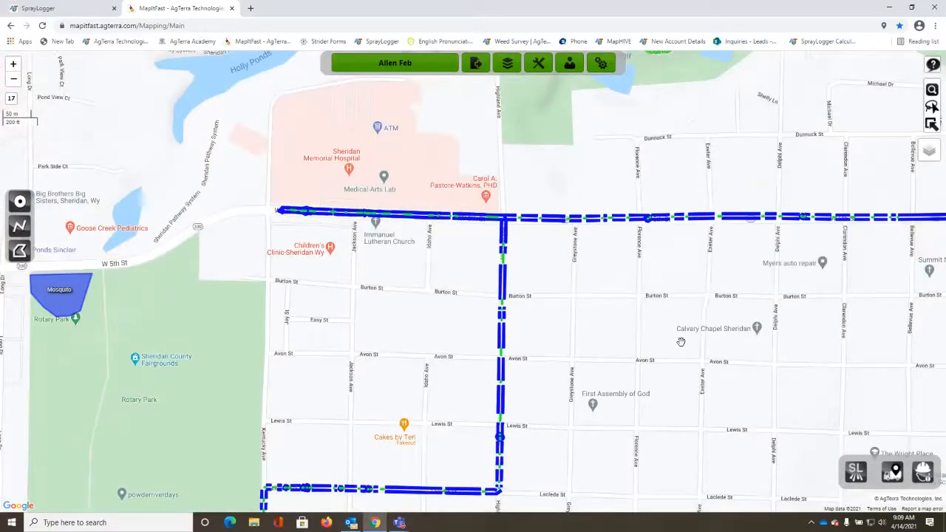
drag(858, 290, 631, 304)
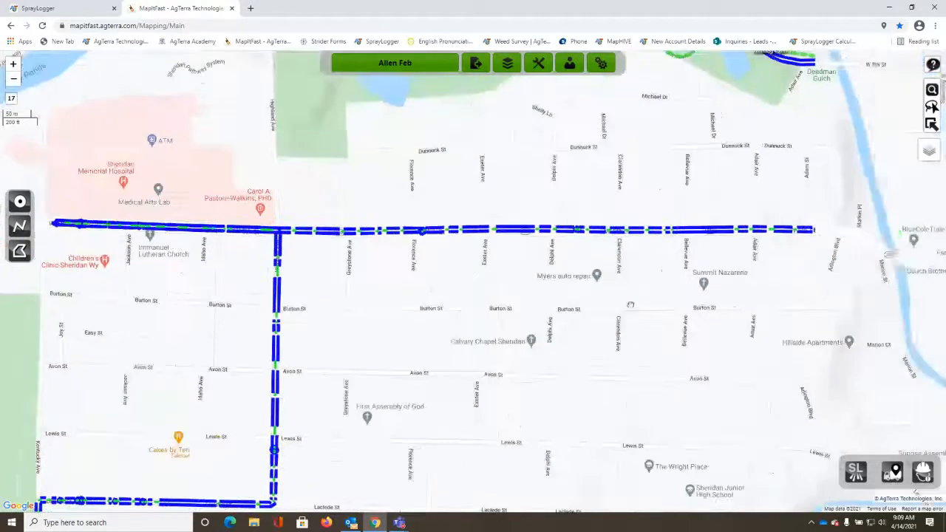
click(707, 235)
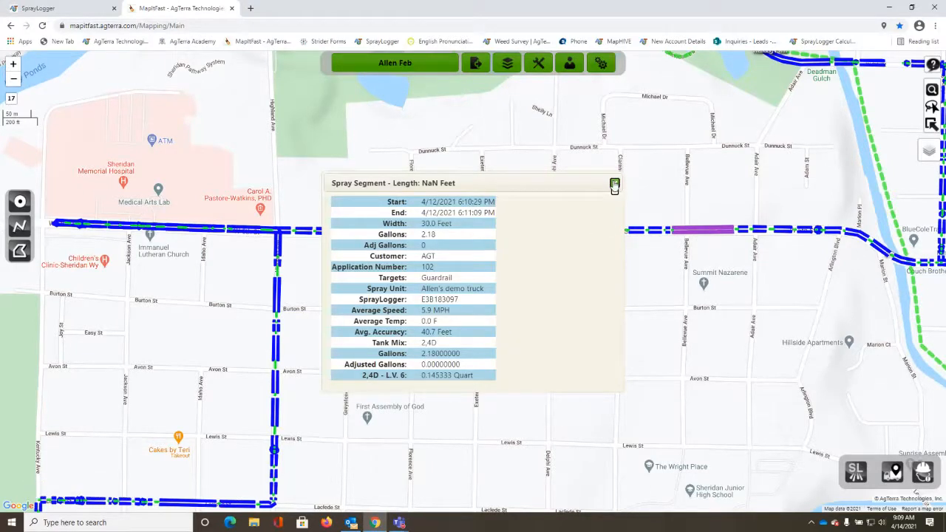
click(614, 184)
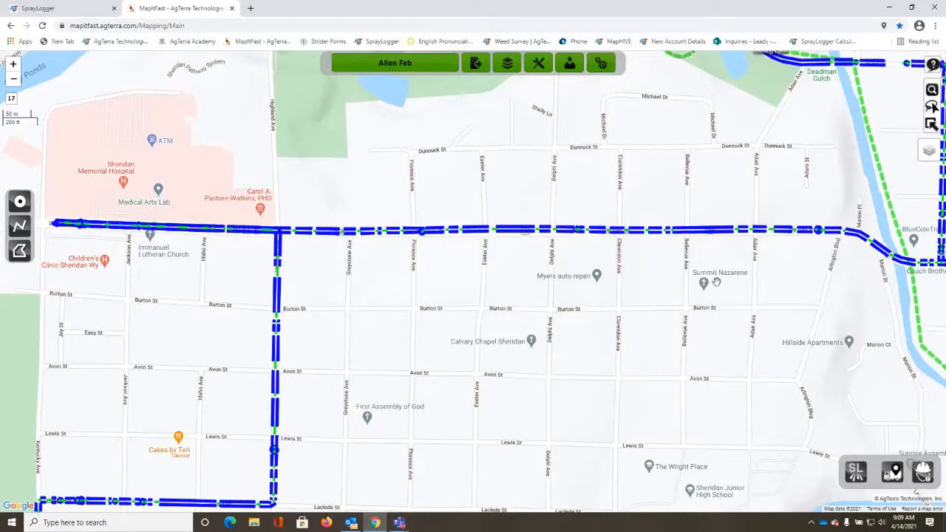
Step: Clear the loaded SprayLogger job's spray lines from the map
scroll(716, 281, down, 1)
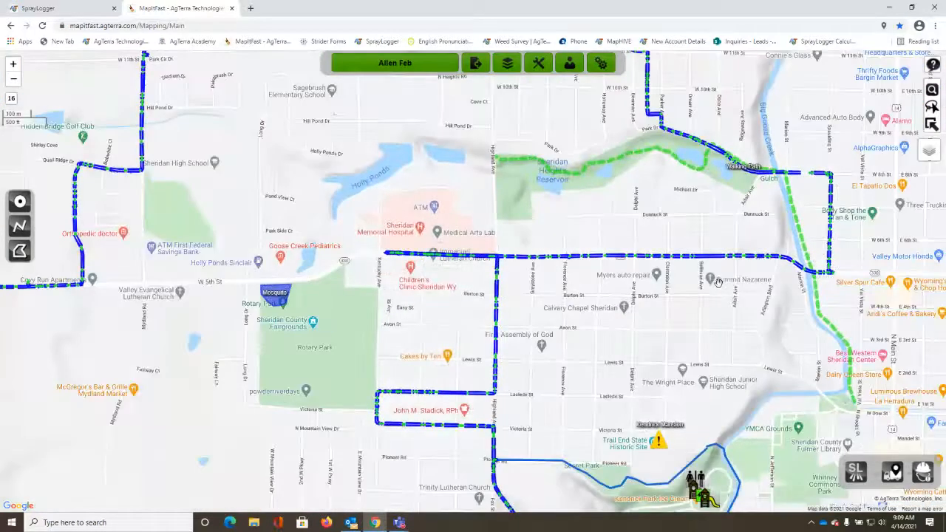
scroll(719, 286, down, 1)
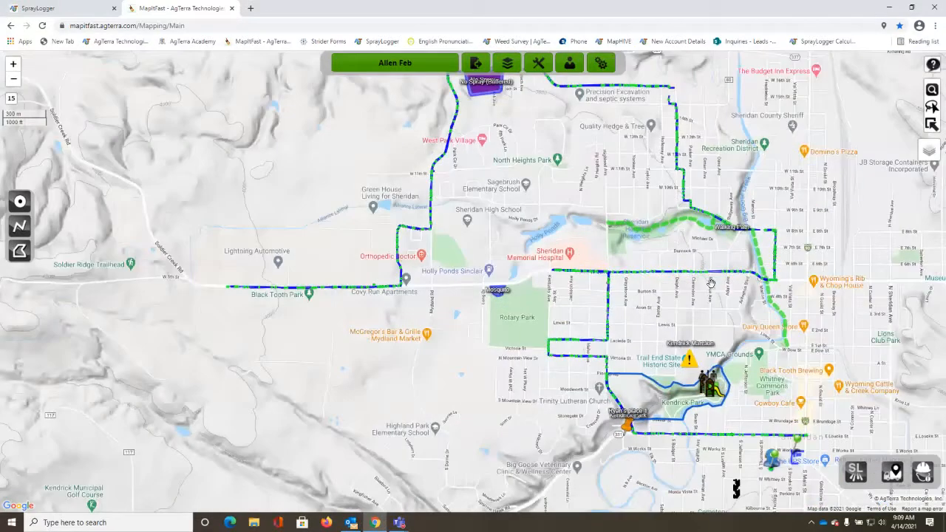
drag(712, 288, 743, 319)
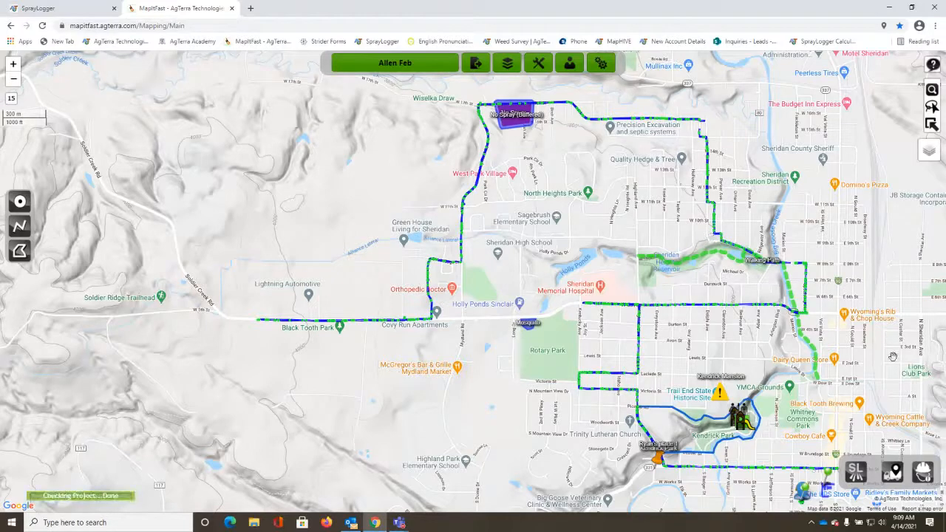
click(856, 472)
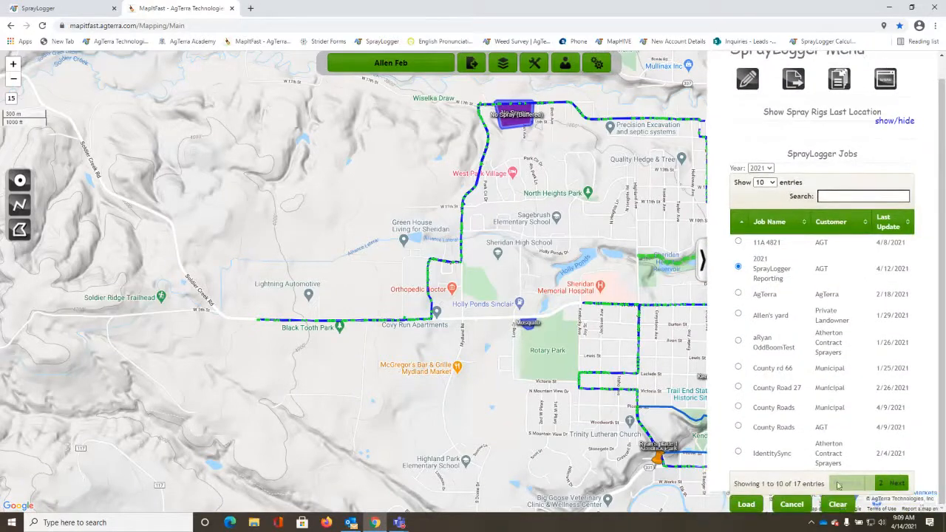
click(838, 505)
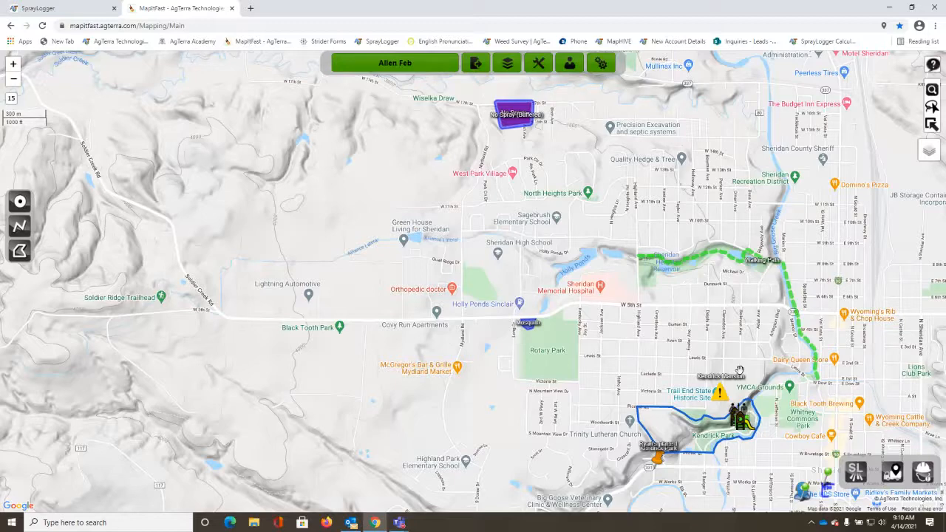
Step: Switch to the SprayLogger site and open the map of the 2021 SprayLogger Reporting job from its jobs list
click(32, 9)
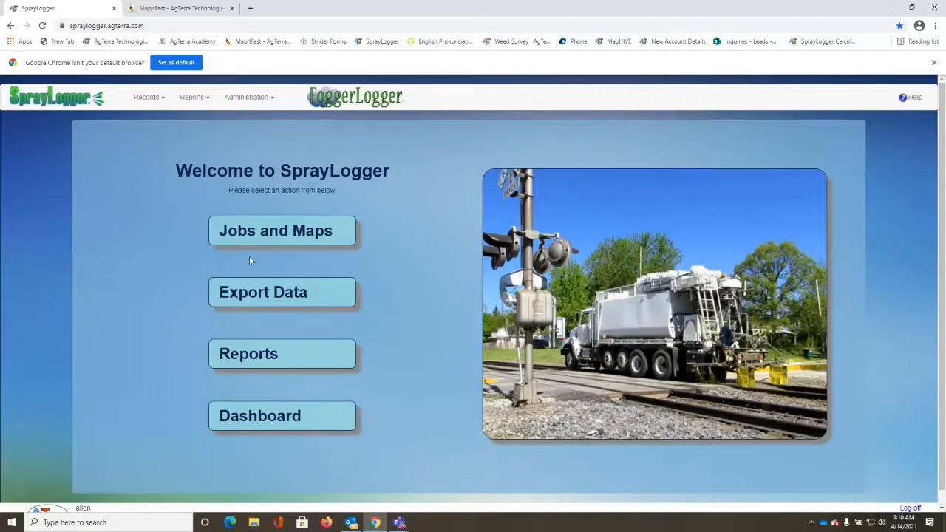
click(275, 234)
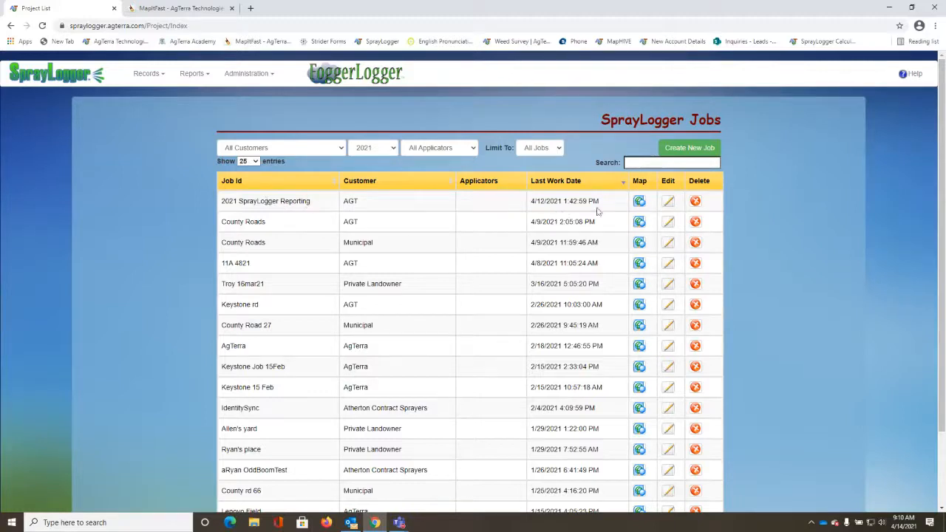
click(639, 202)
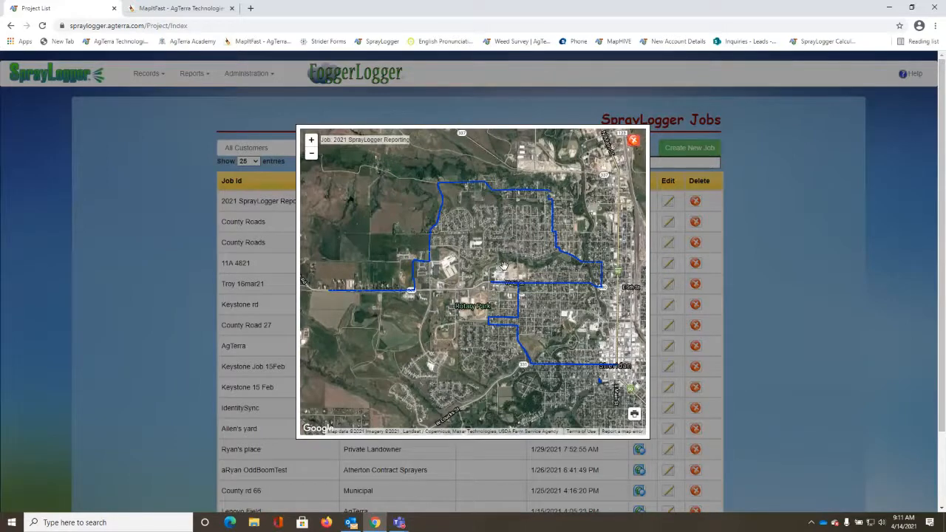
Step: Examine the job's spray lines, preview a printout of the full route, and close the job map without printing
scroll(513, 282, up, 1)
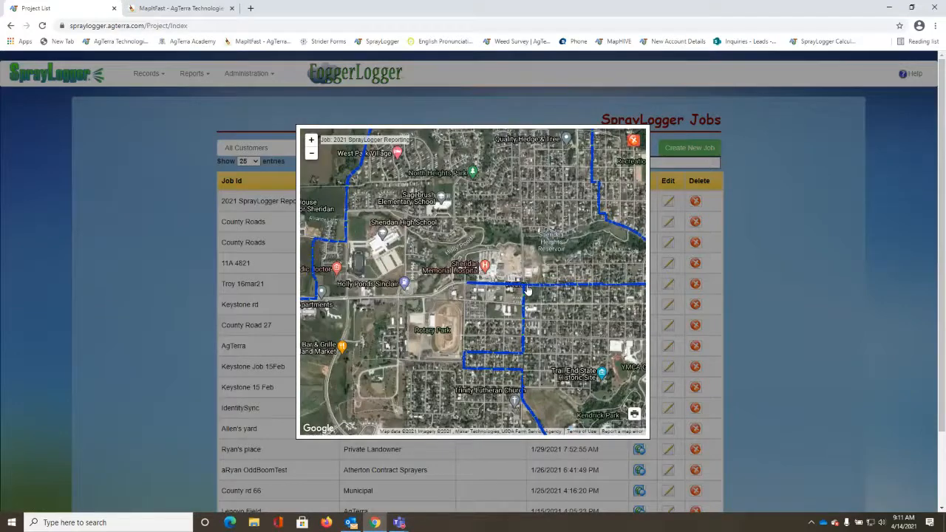
scroll(528, 288, up, 1)
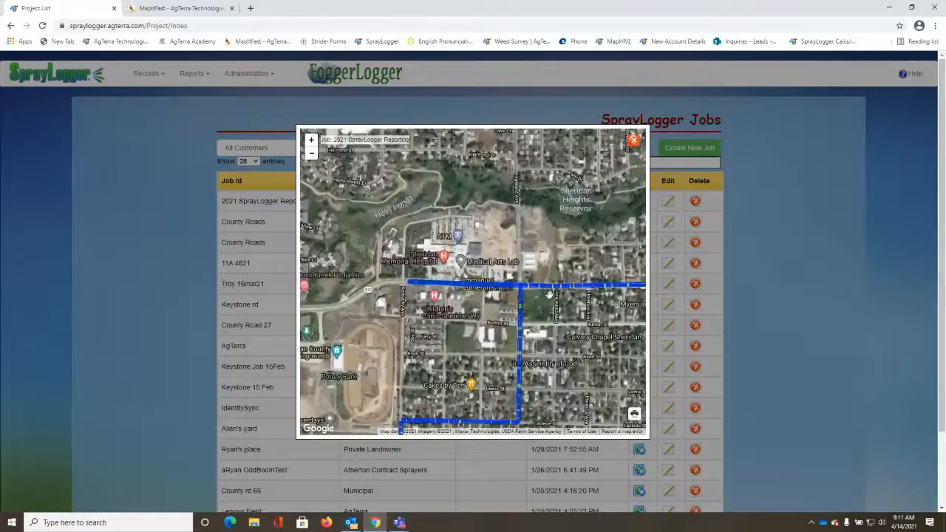
scroll(552, 297, up, 1)
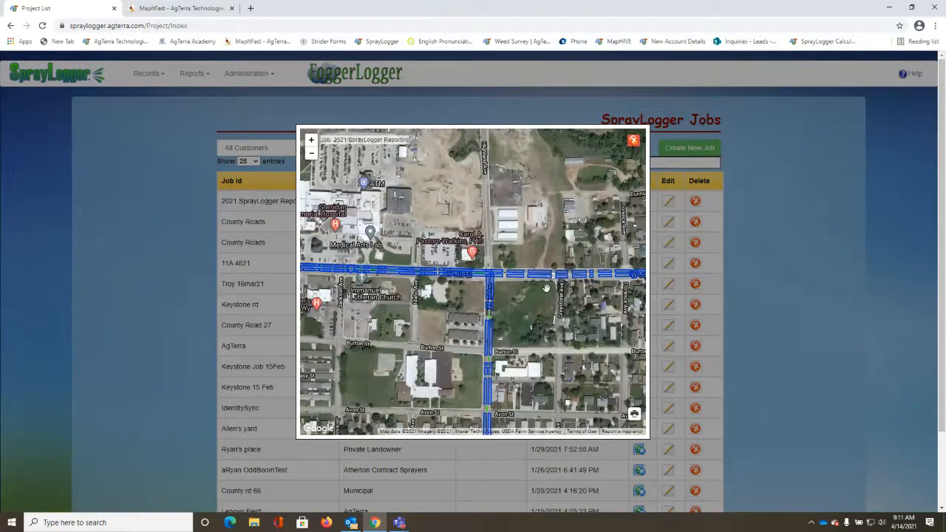
scroll(547, 293, down, 1)
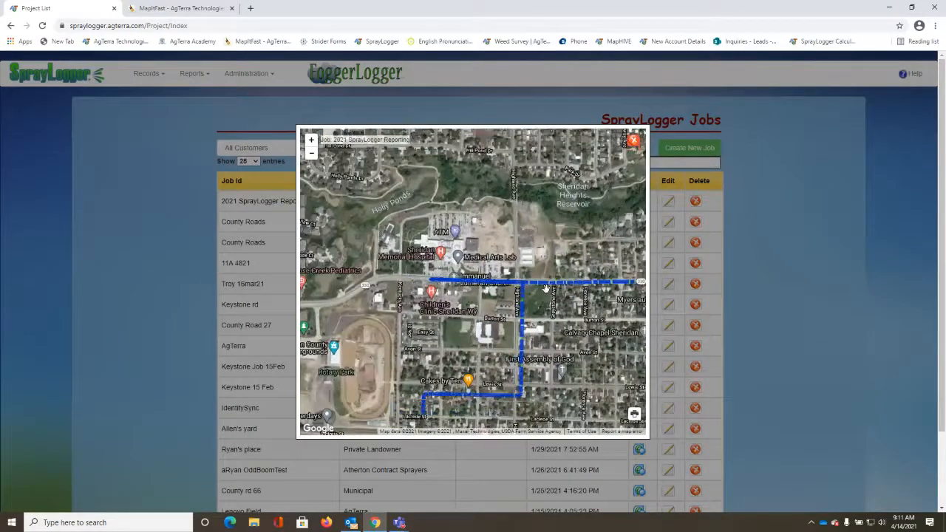
scroll(546, 288, down, 2)
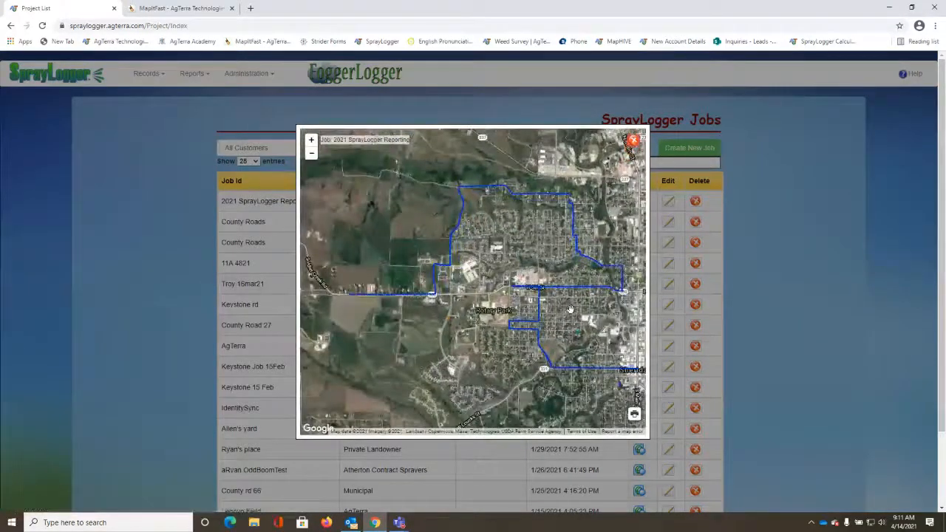
drag(570, 309, 555, 303)
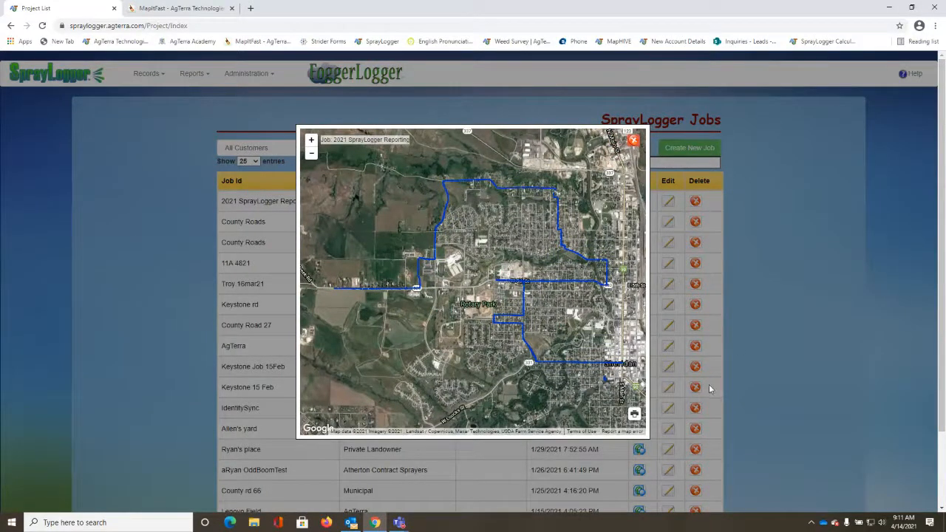
click(635, 414)
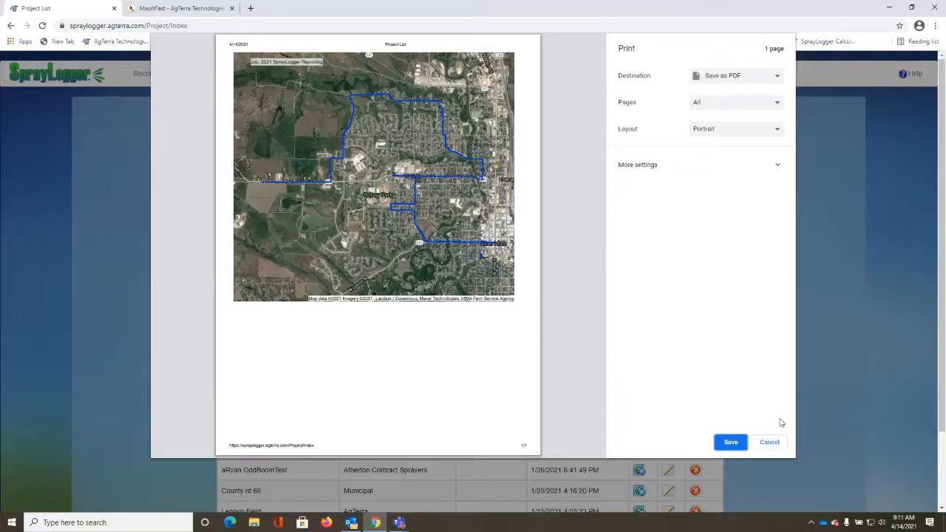
click(769, 442)
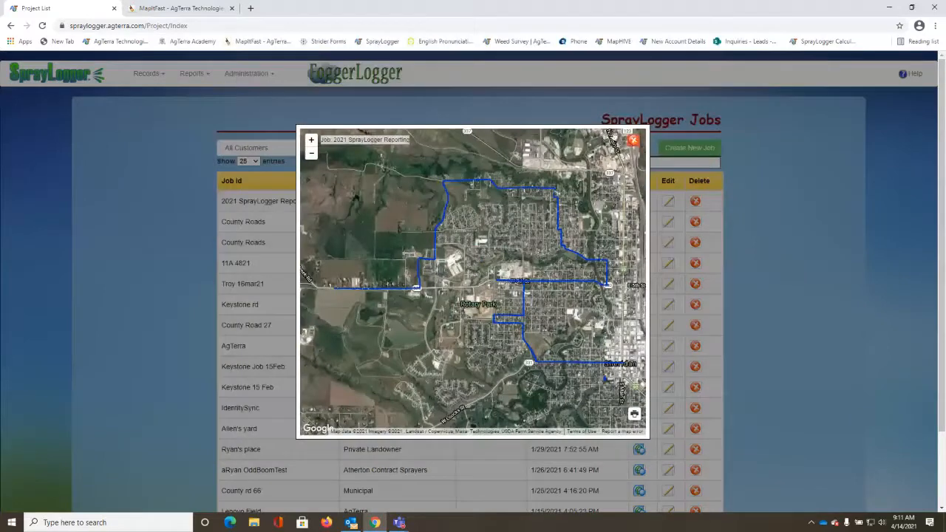
click(633, 142)
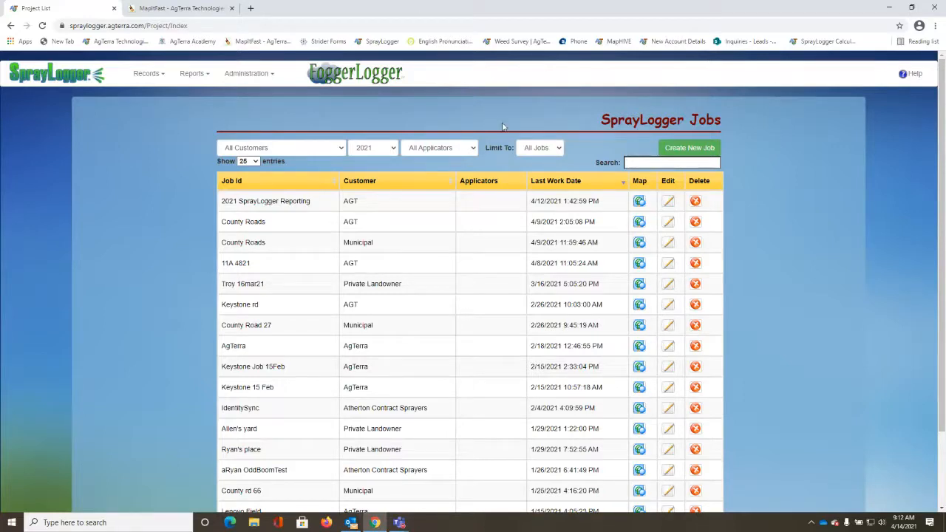
Step: Open the data export page from the SprayLogger home page and limit the export to the 2021 SprayLogger Reporting job
click(72, 77)
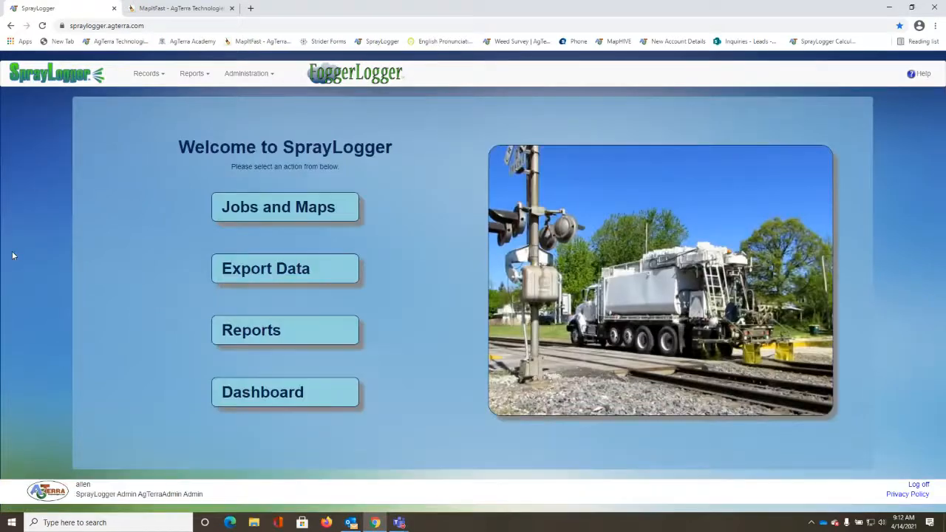
click(331, 279)
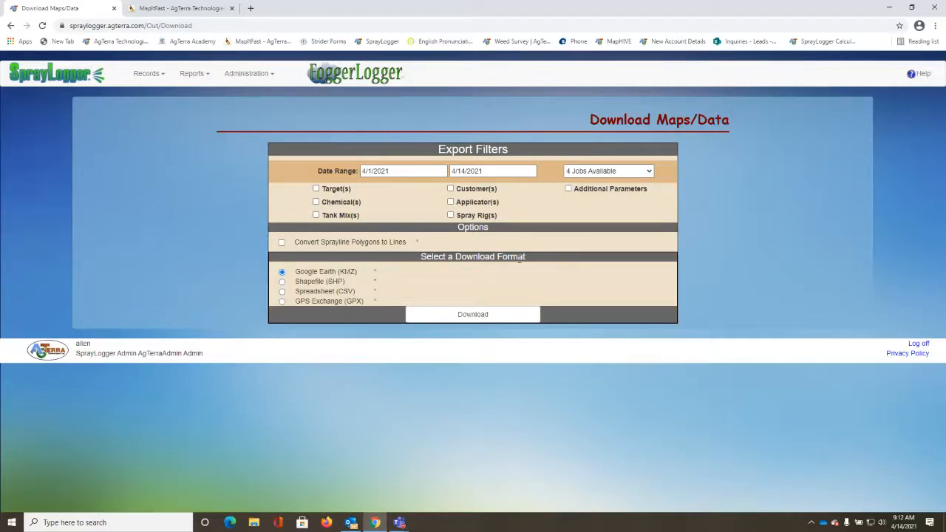
click(617, 172)
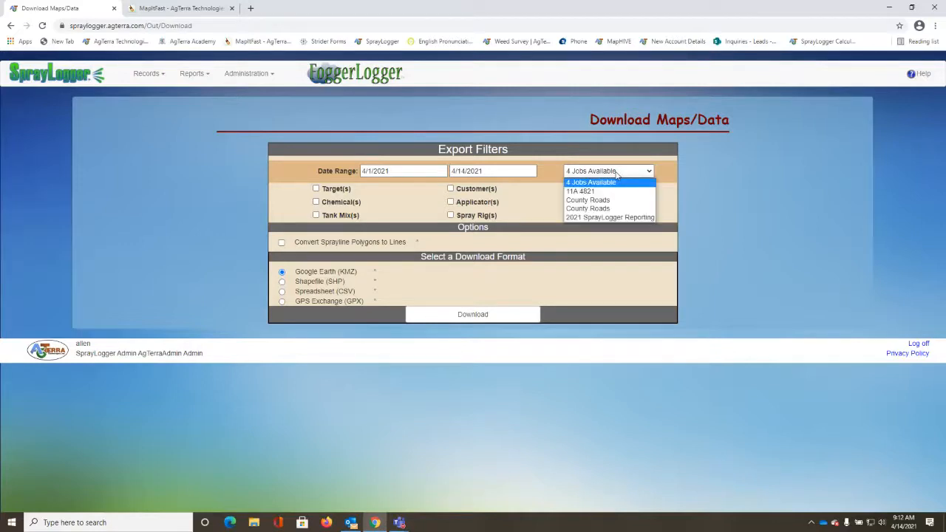
click(602, 217)
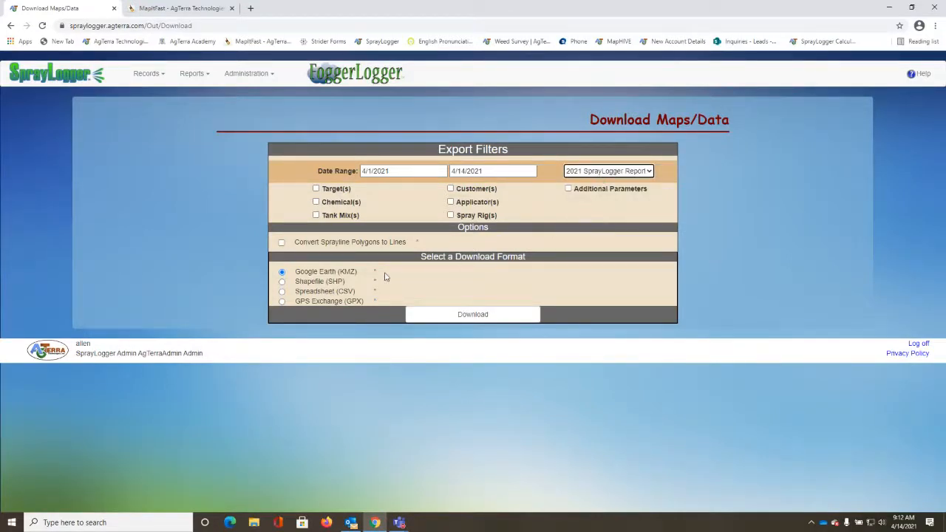
click(282, 282)
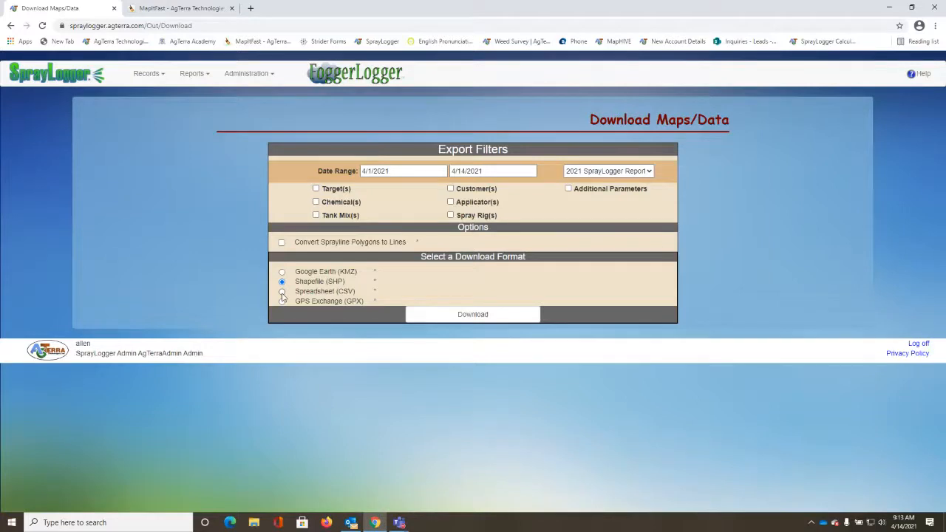
click(282, 293)
click(282, 303)
Step: Download the job's data in Google Earth (KMZ) format and open the downloaded file in Google Earth Pro
click(281, 273)
click(442, 314)
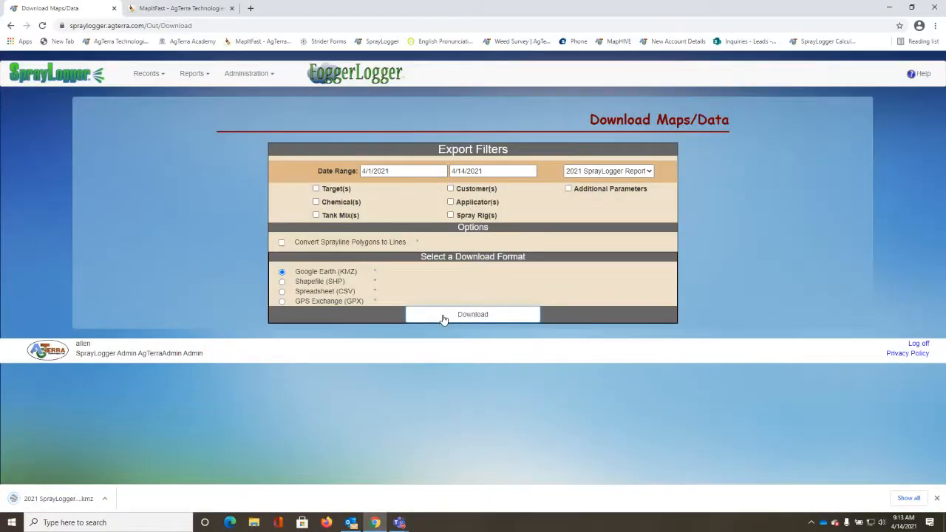
click(76, 499)
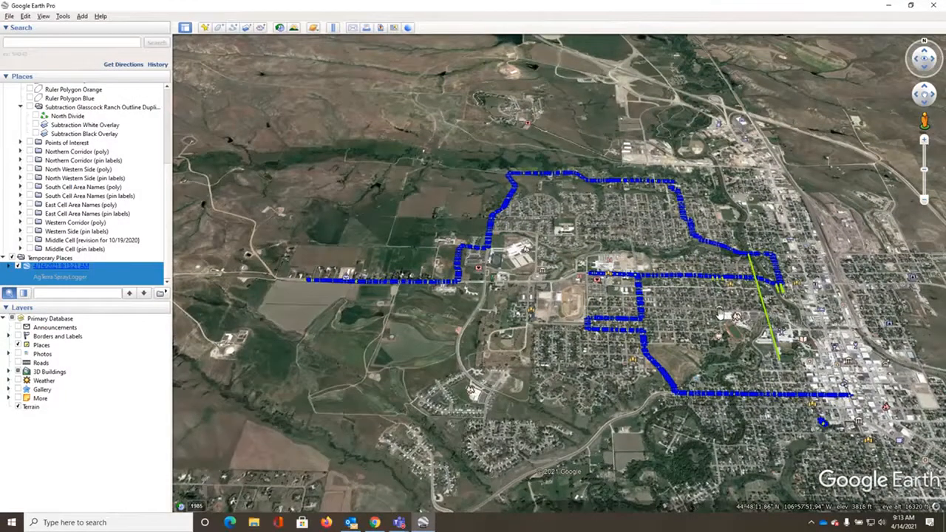
Step: Inspect the spray details of the blue spray line west of the Sheridan football field, then close its details balloon
drag(719, 314, 711, 310)
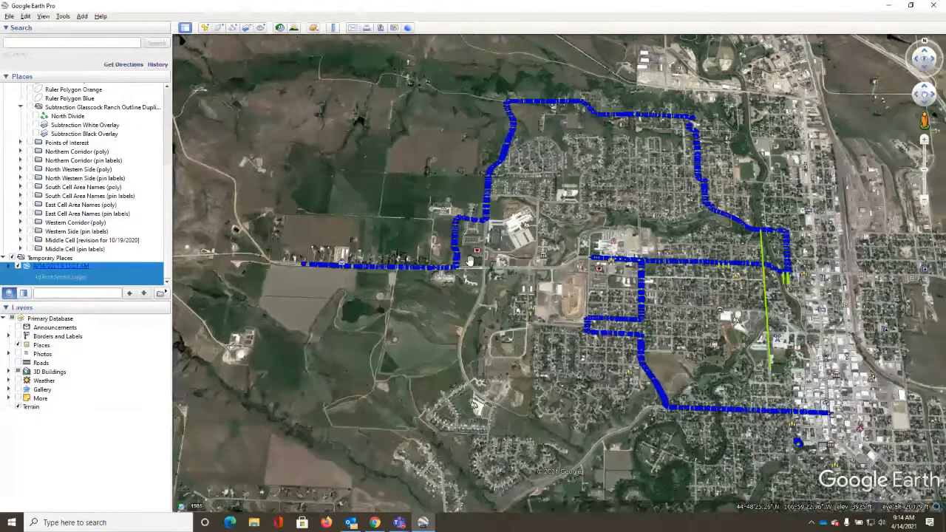
scroll(469, 258, up, 3)
scroll(467, 259, up, 3)
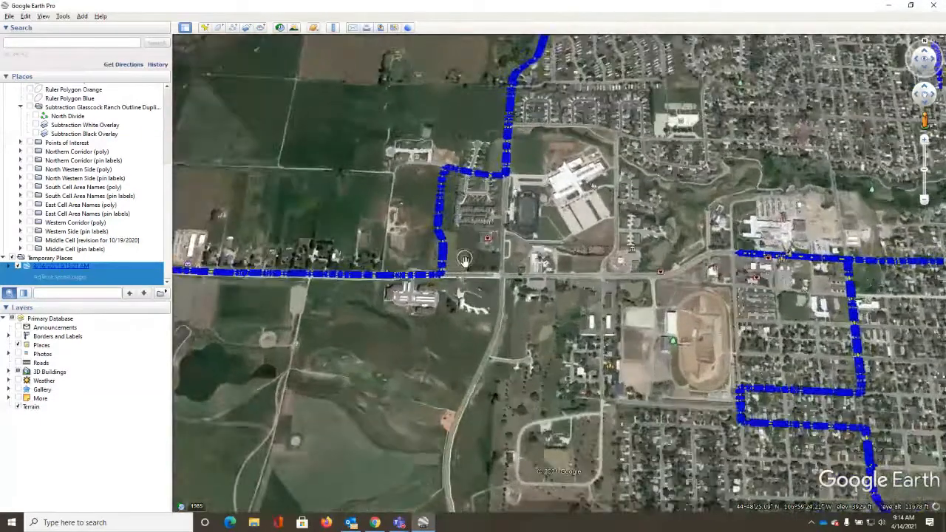
scroll(466, 262, up, 3)
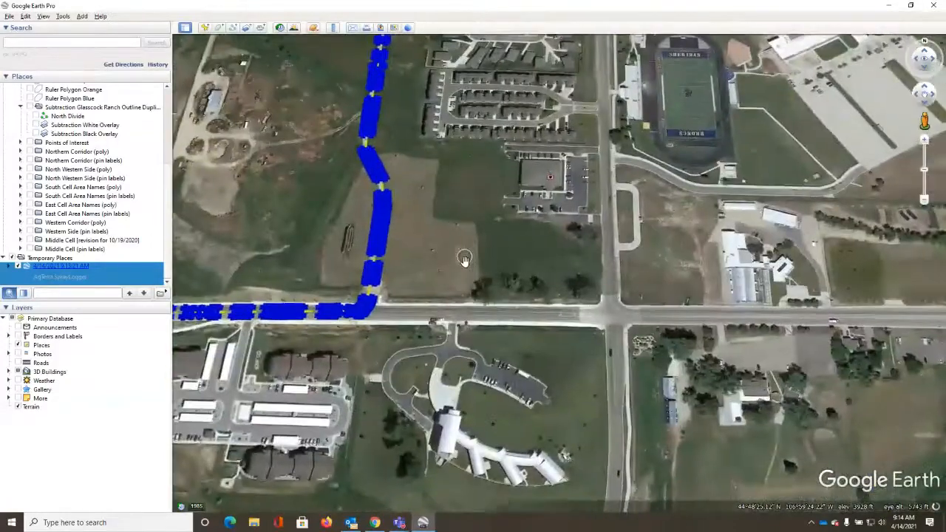
scroll(465, 261, up, 1)
drag(414, 238, 450, 304)
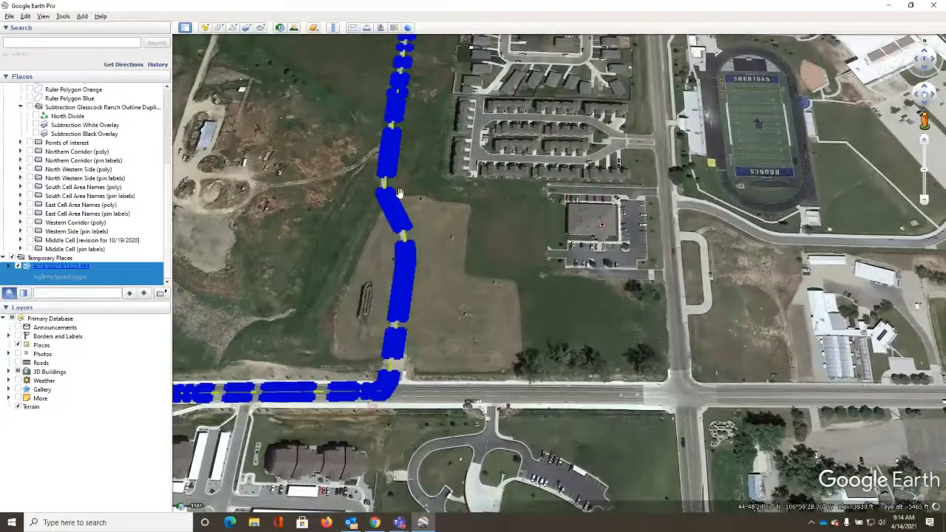
click(399, 284)
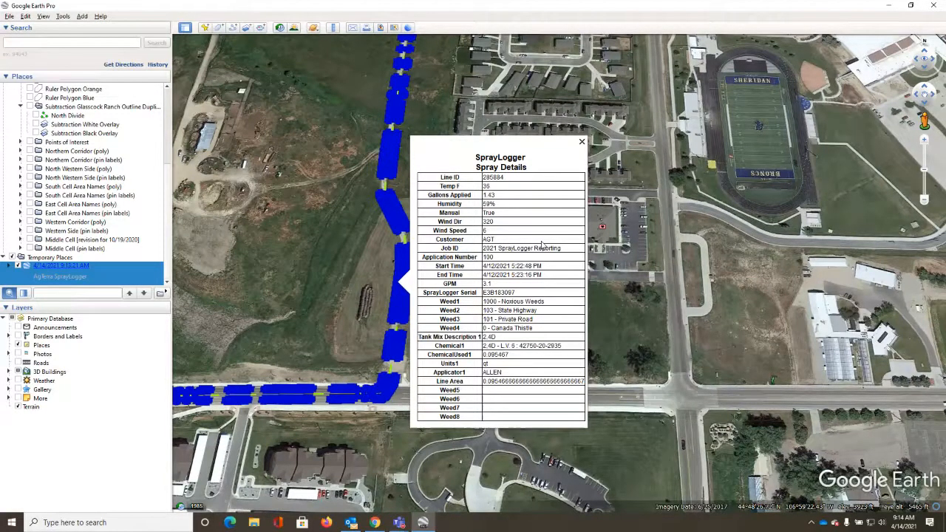
click(582, 143)
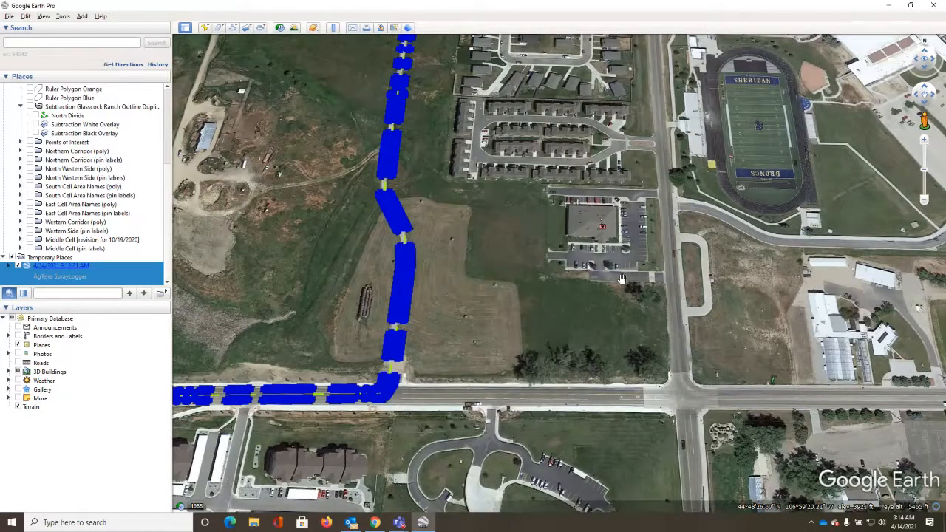
Step: Check the time details of the yellow segment between two blue spray lines, close the balloon, and minimize Google Earth Pro
scroll(621, 279, down, 1)
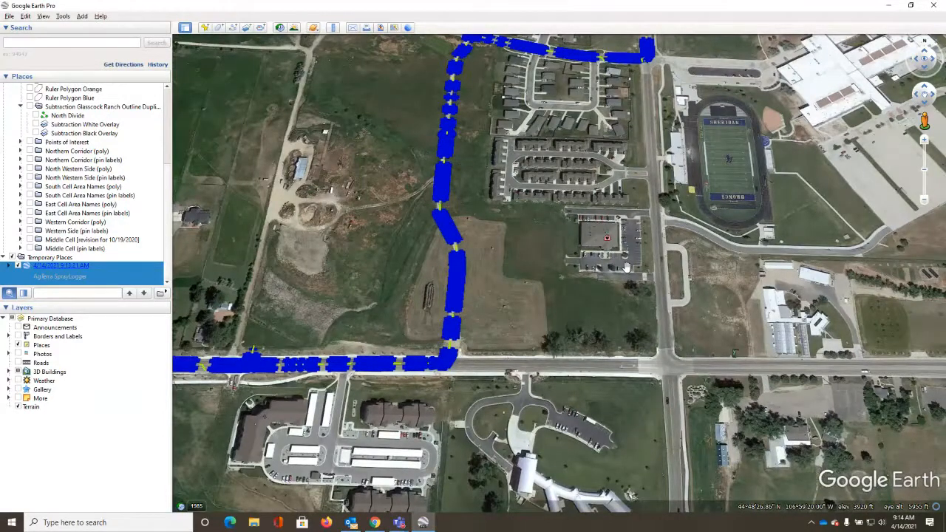
scroll(627, 266, down, 3)
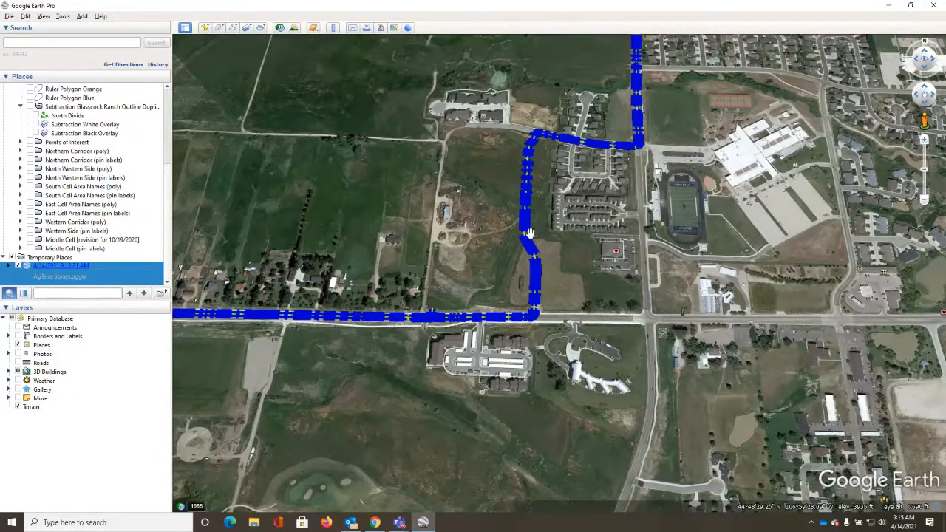
scroll(528, 233, up, 4)
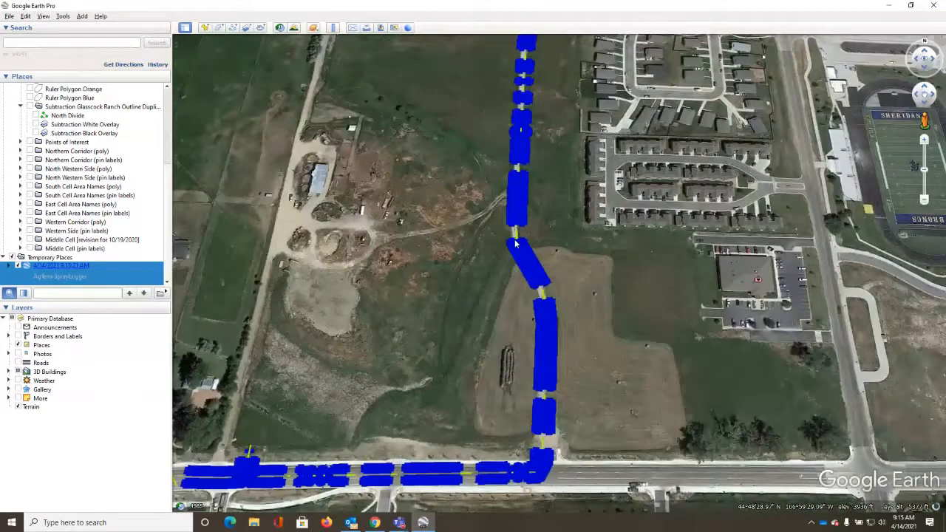
click(544, 300)
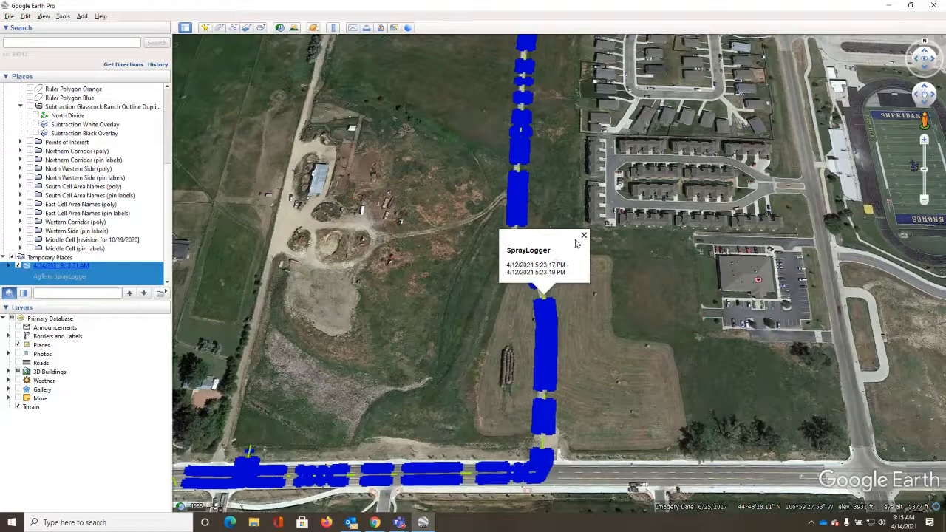
click(584, 236)
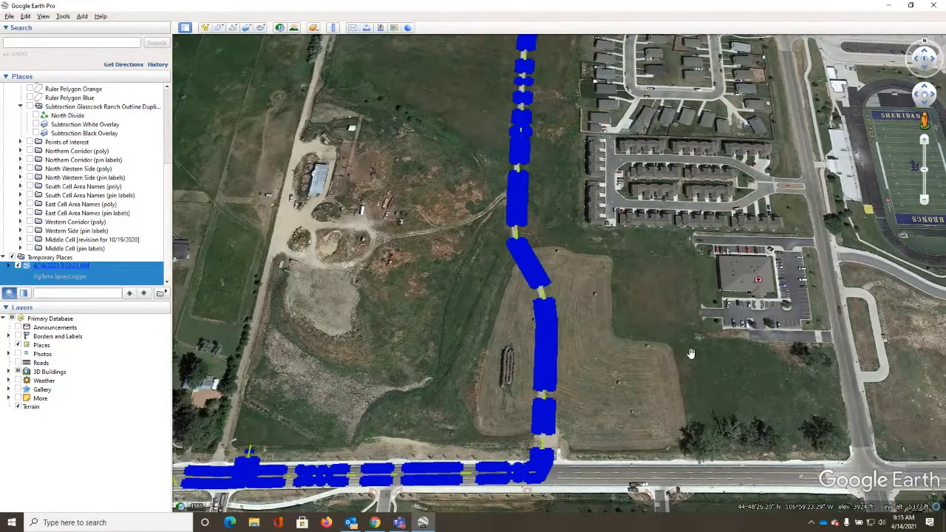
scroll(691, 354, down, 5)
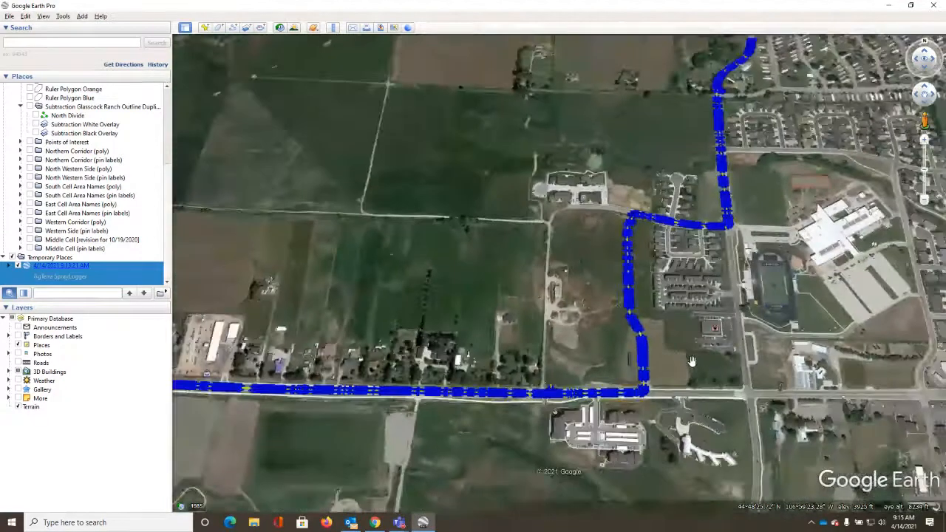
scroll(692, 361, down, 1)
scroll(809, 366, down, 1)
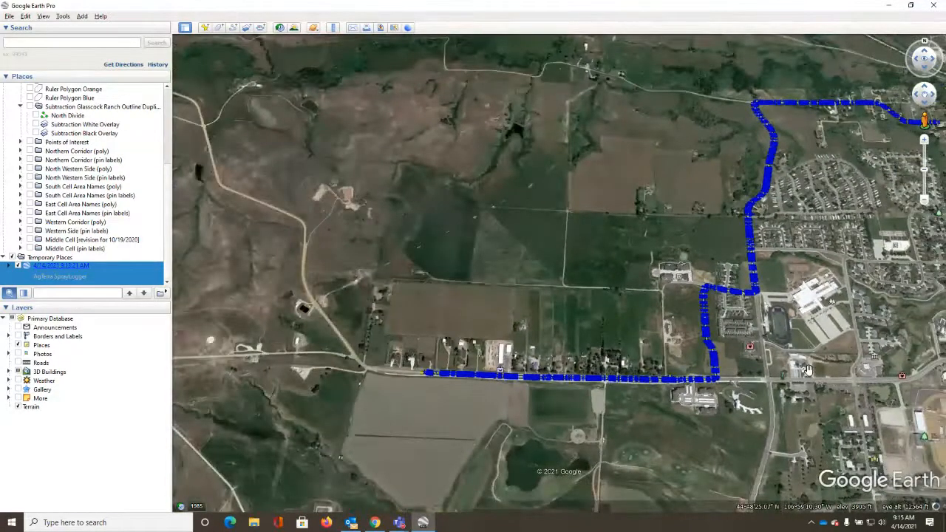
click(892, 8)
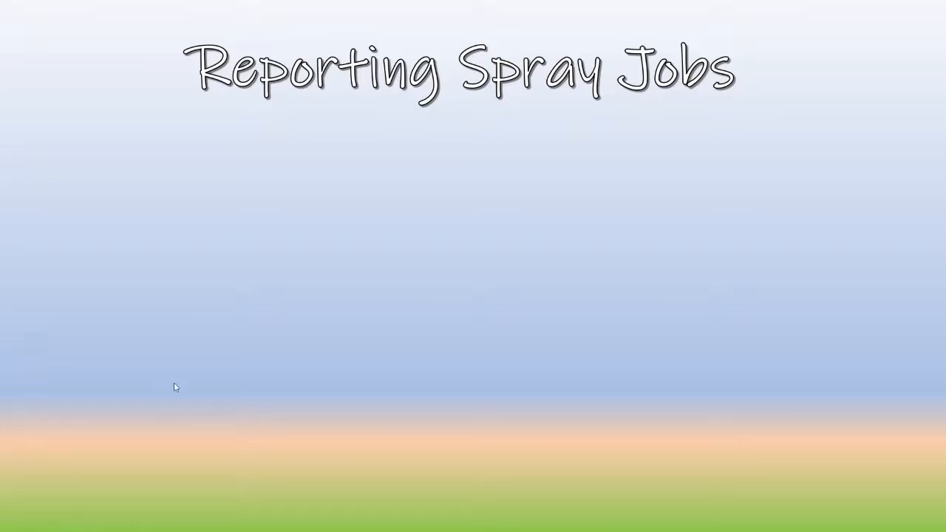
click(114, 386)
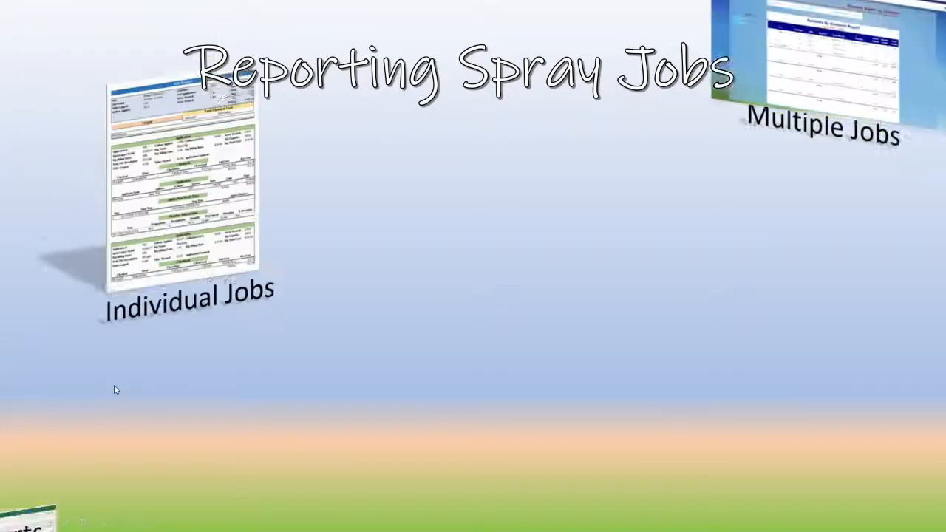
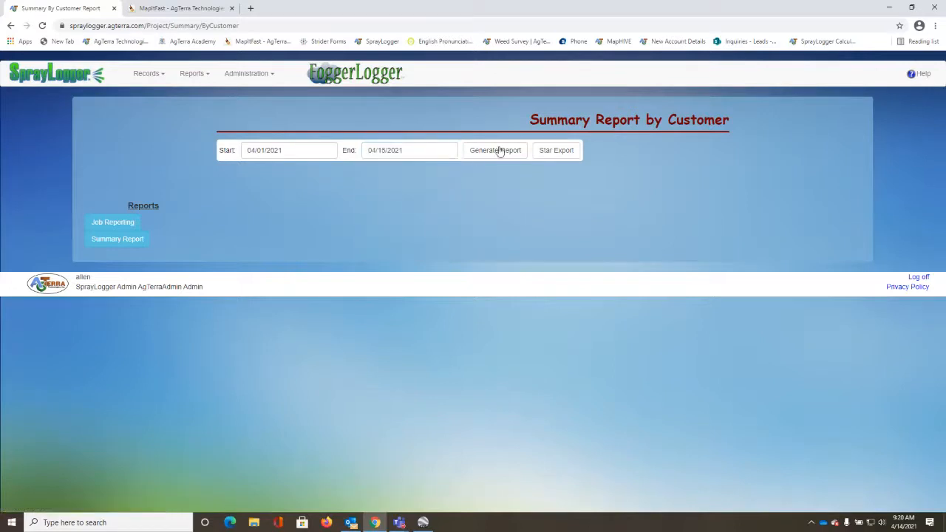
Step: Generate the customer summary report for 04/01/2021 to 04/15/2021, and open the Job Reporting page from the SprayLogger home page
click(498, 150)
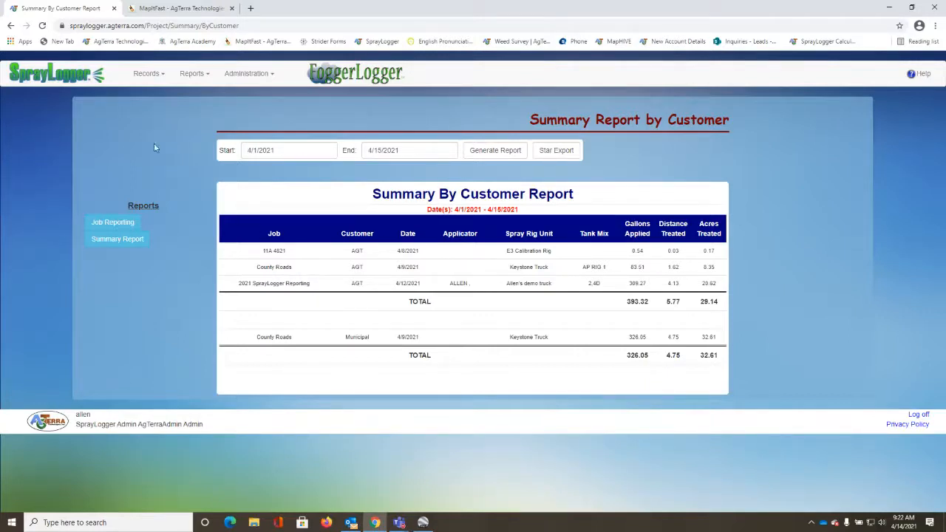
click(57, 81)
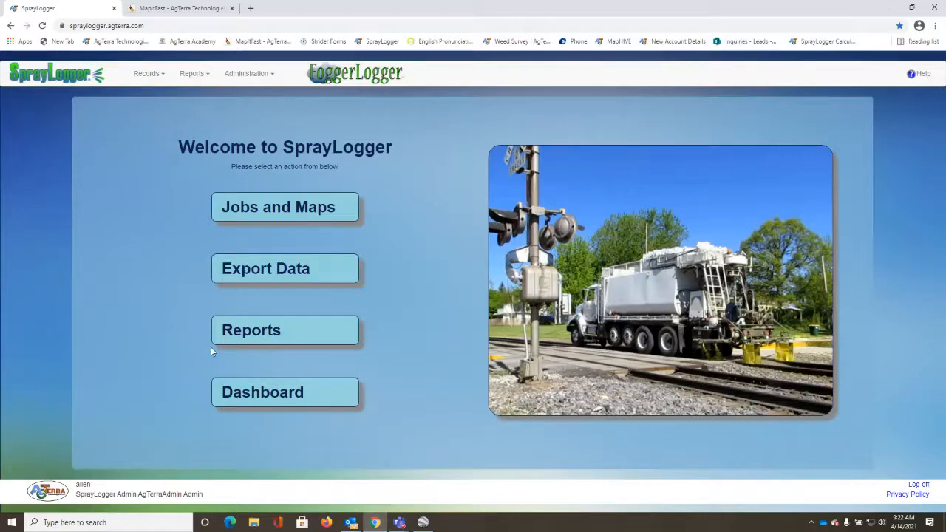
click(273, 334)
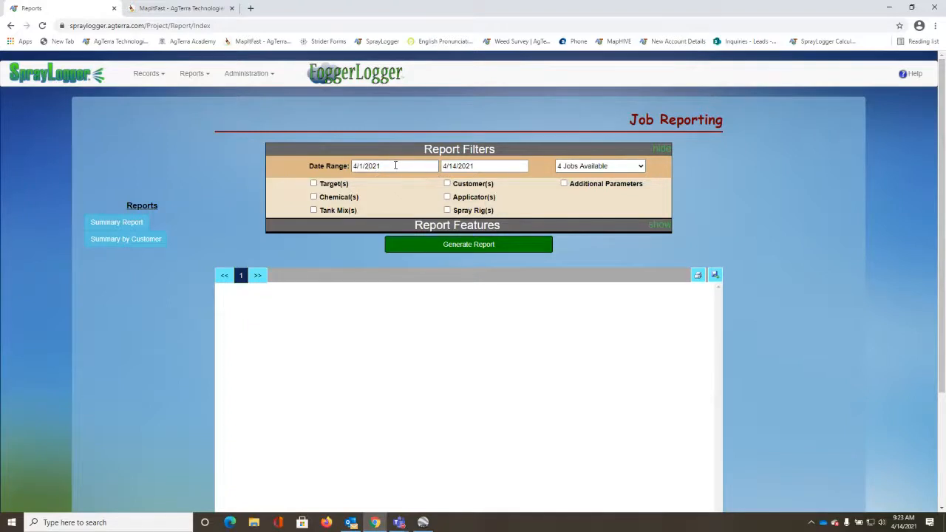
Step: Set the start of the job report's date range to 04/01/2021
click(395, 166)
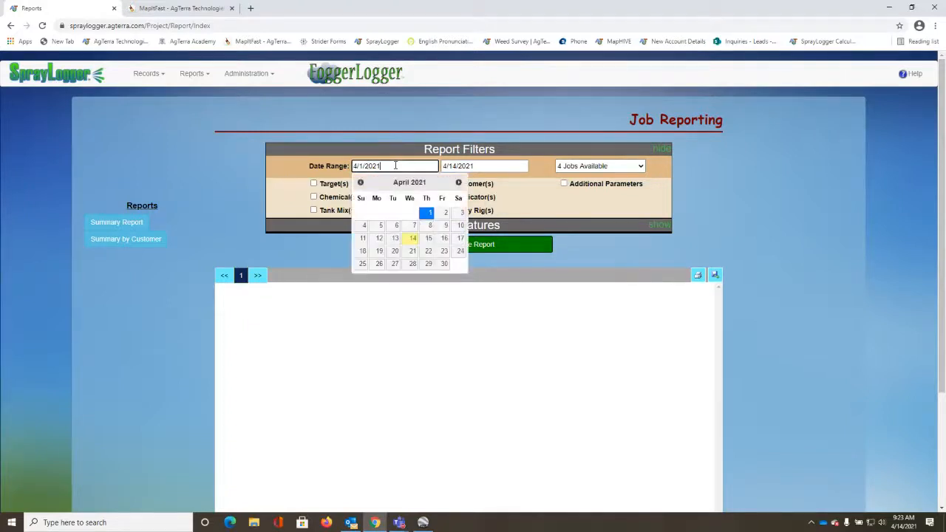
click(361, 183)
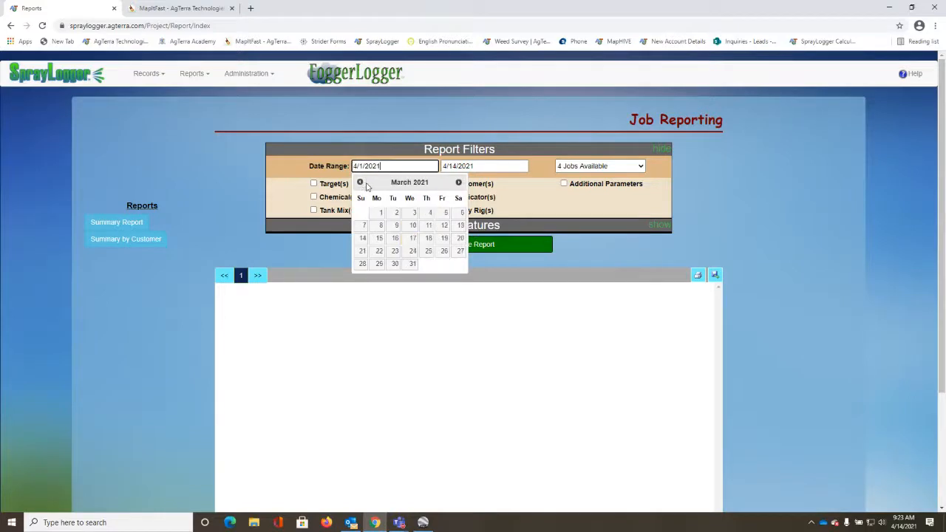
click(458, 184)
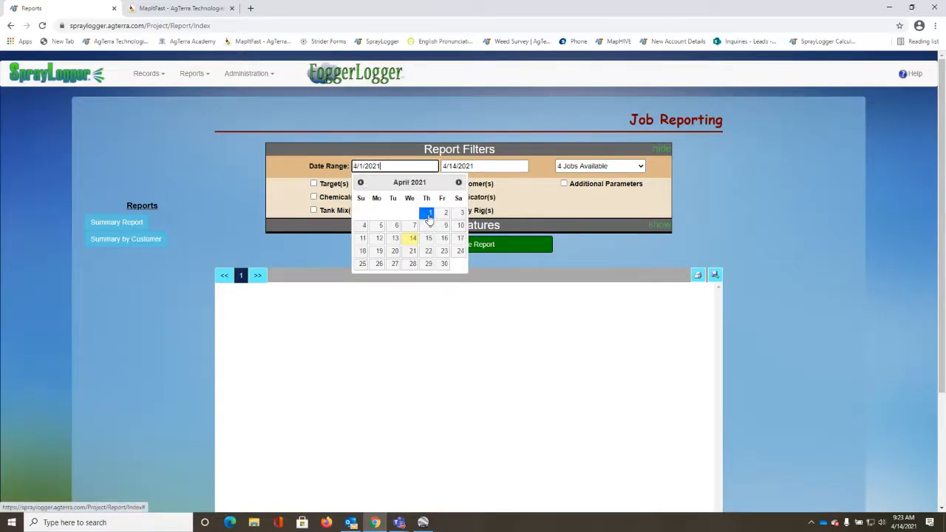
click(429, 214)
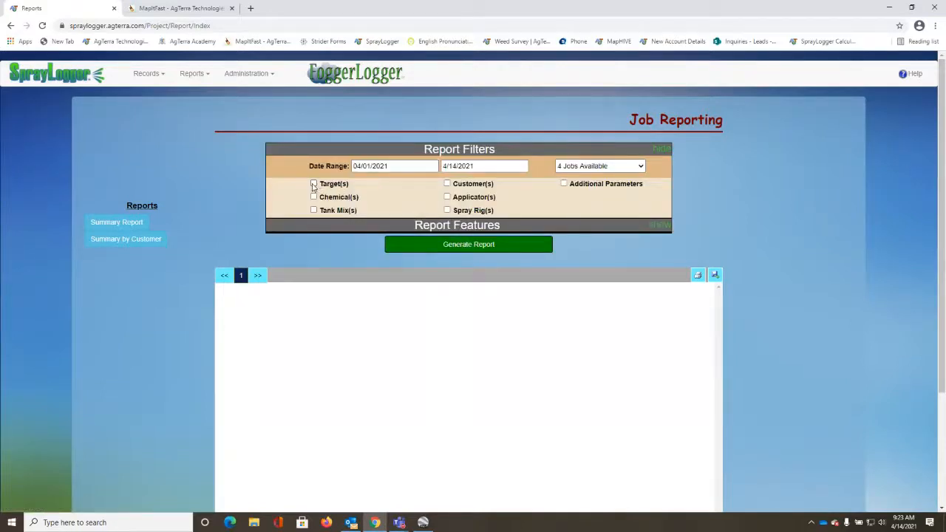
Step: Check the choices offered by the chemical and target report filters, leaving both filters turned off
click(313, 197)
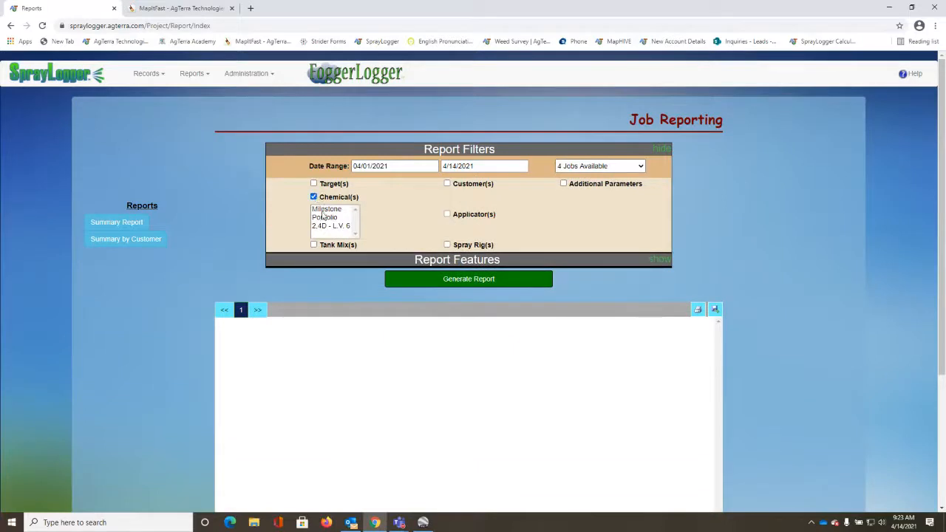
click(314, 195)
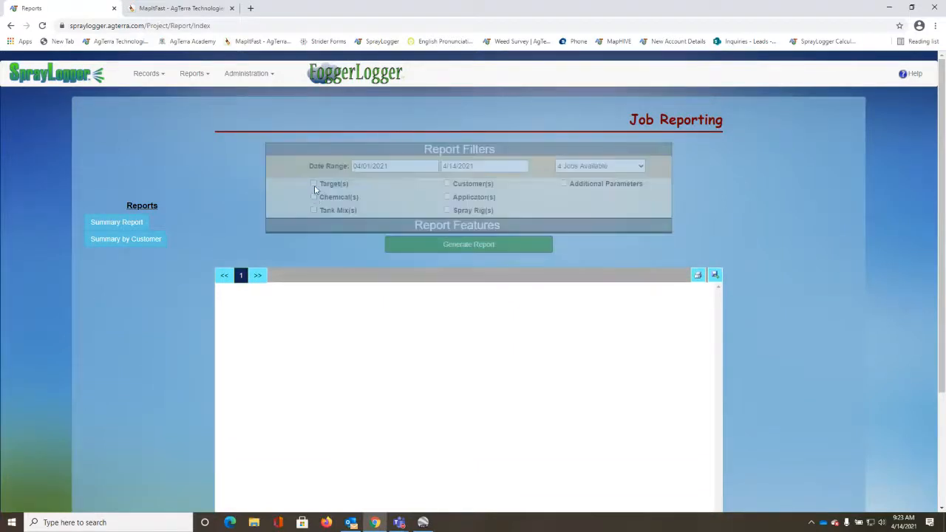
click(313, 183)
click(313, 184)
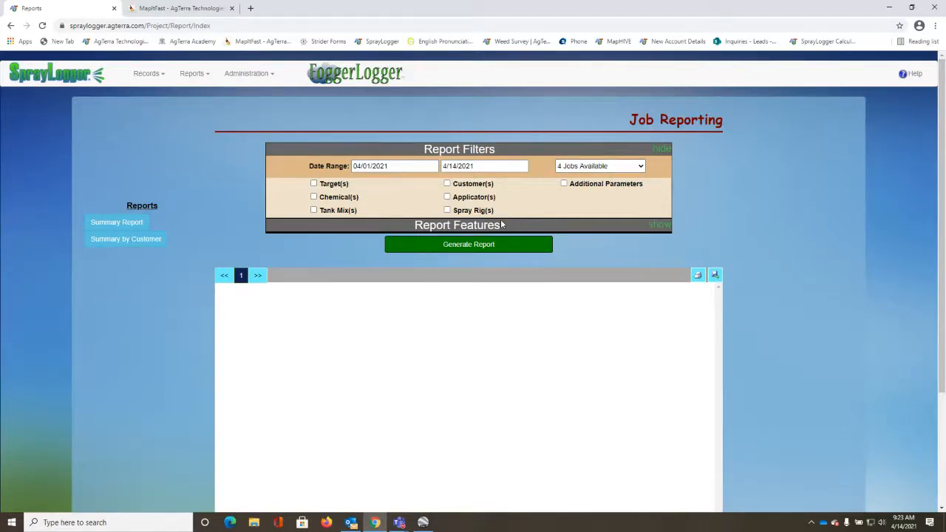
Step: Limit the job report to the 2021 SprayLogger Reporting job and generate it
click(593, 167)
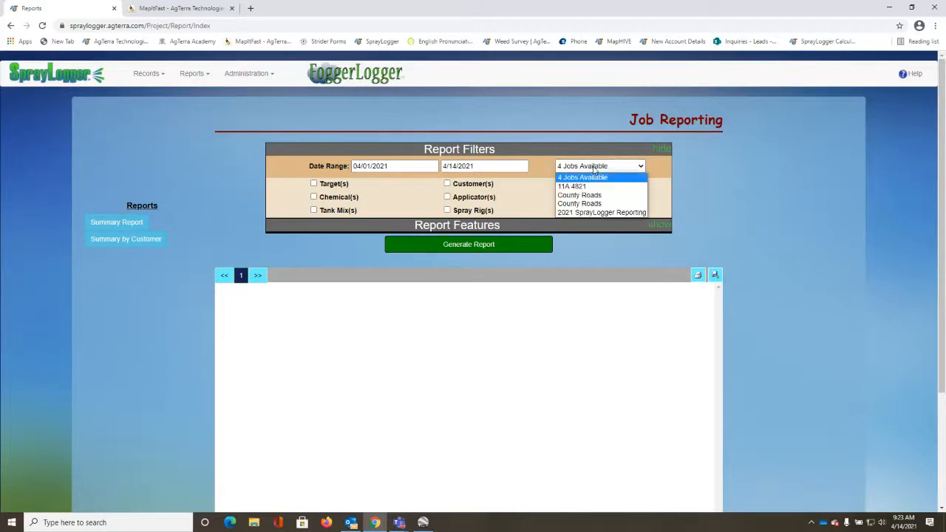
click(588, 212)
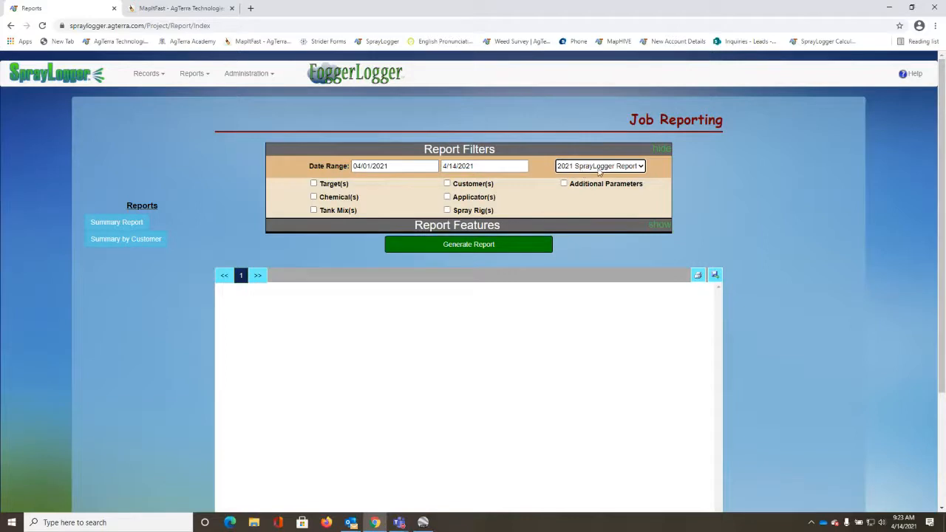
click(489, 247)
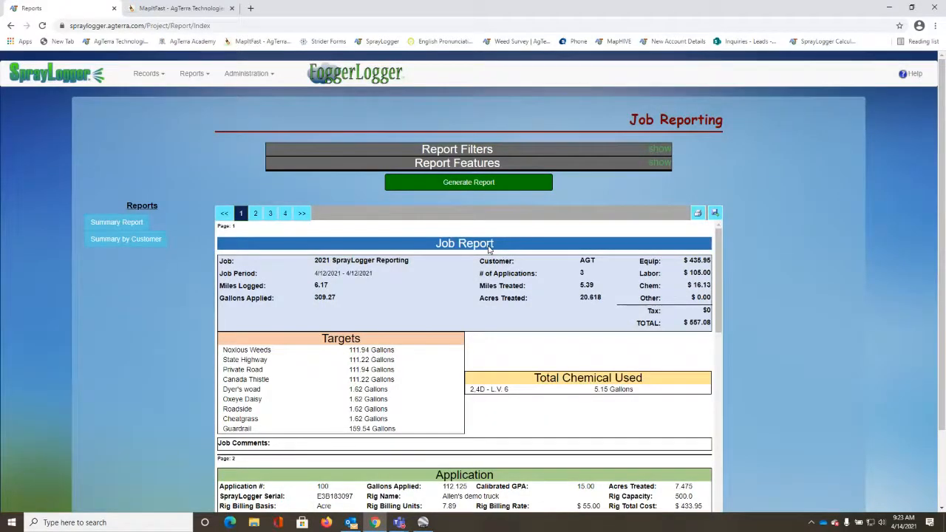
Step: Examine the job report's cost summary, targets, total chemical used, and the chemicals, applicators, work days and weather of application 100
scroll(798, 219, down, 1)
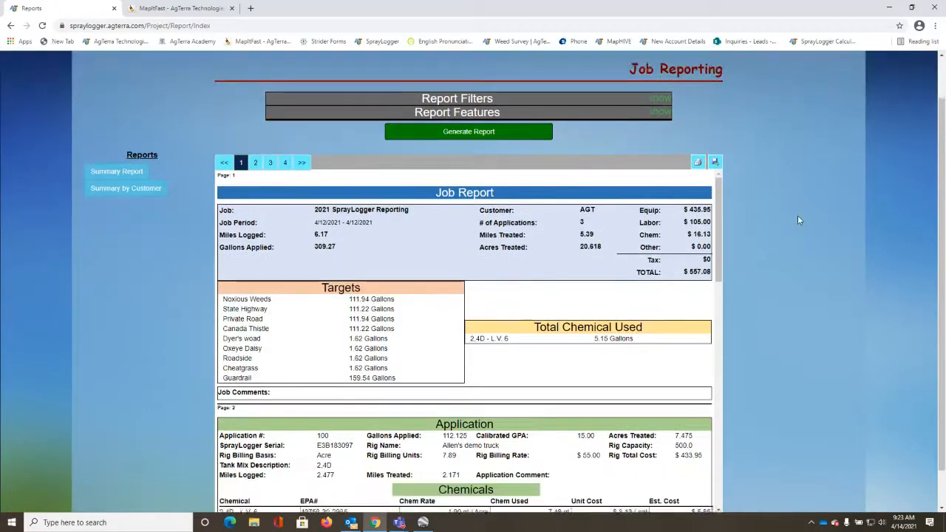
scroll(798, 220, down, 1)
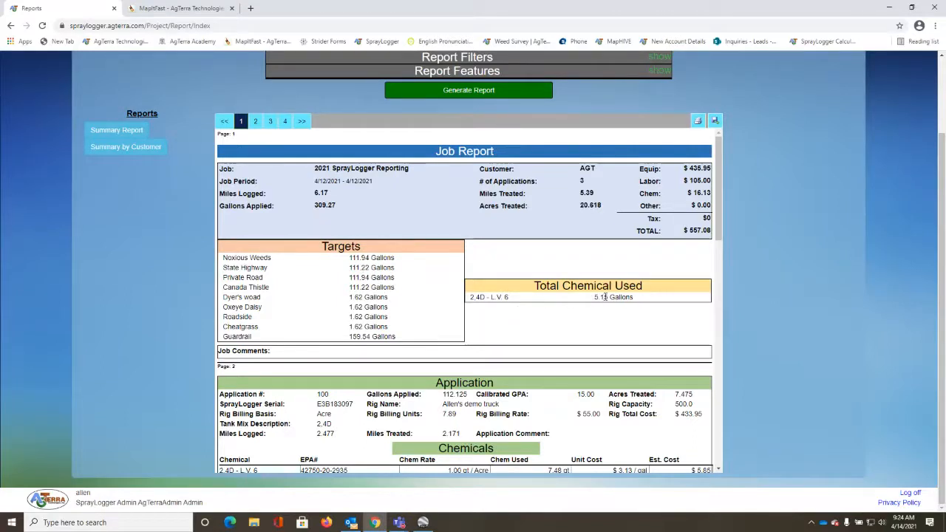
scroll(533, 309, down, 3)
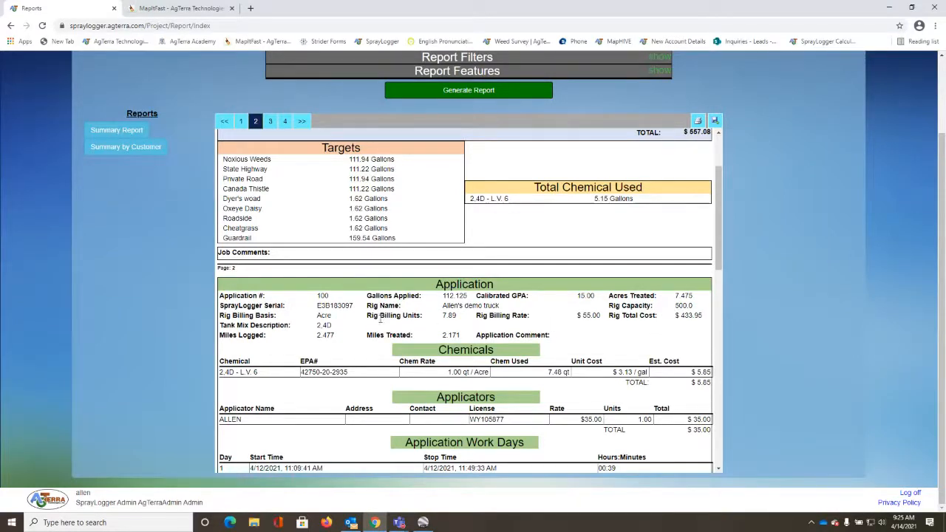
scroll(393, 321, down, 1)
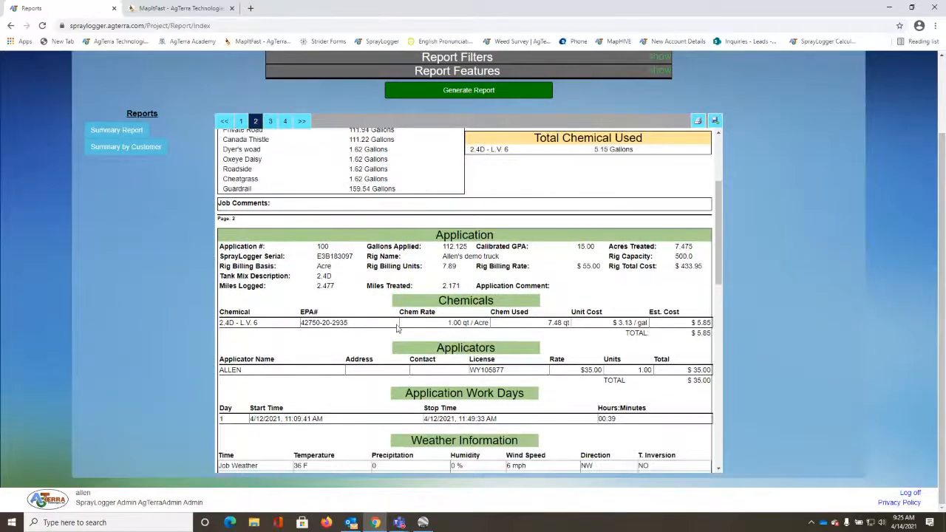
scroll(433, 329, down, 1)
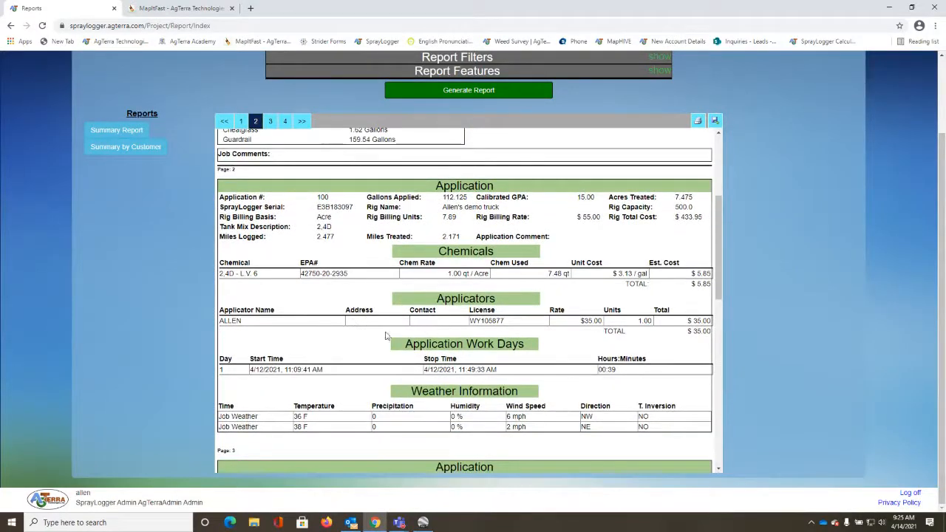
scroll(487, 346, down, 1)
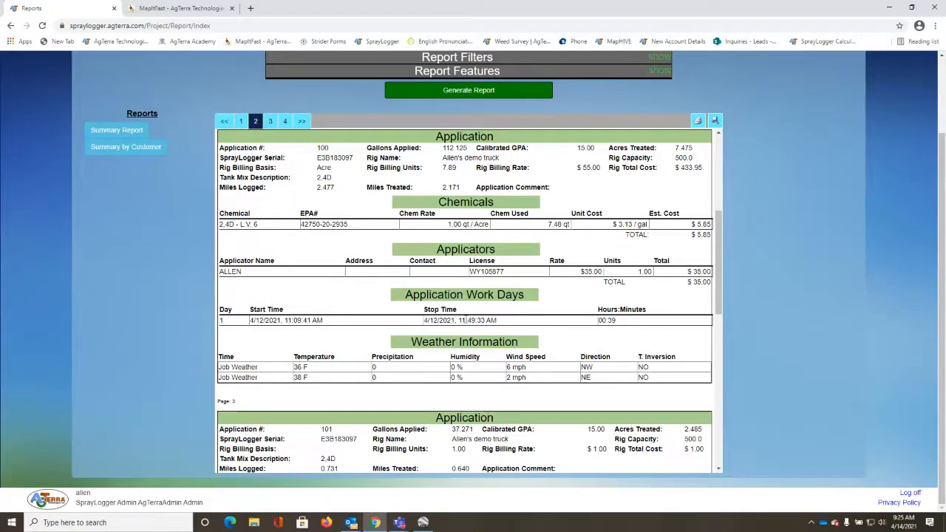
Step: Examine the chemicals, applicators, work days and weather of applications 101 and 102 in the job report
scroll(463, 325, down, 1)
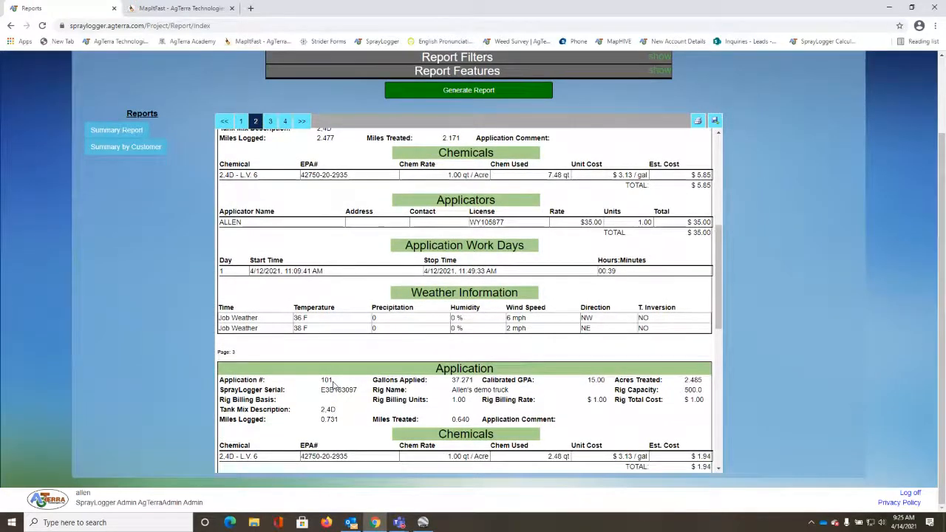
scroll(336, 377, down, 2)
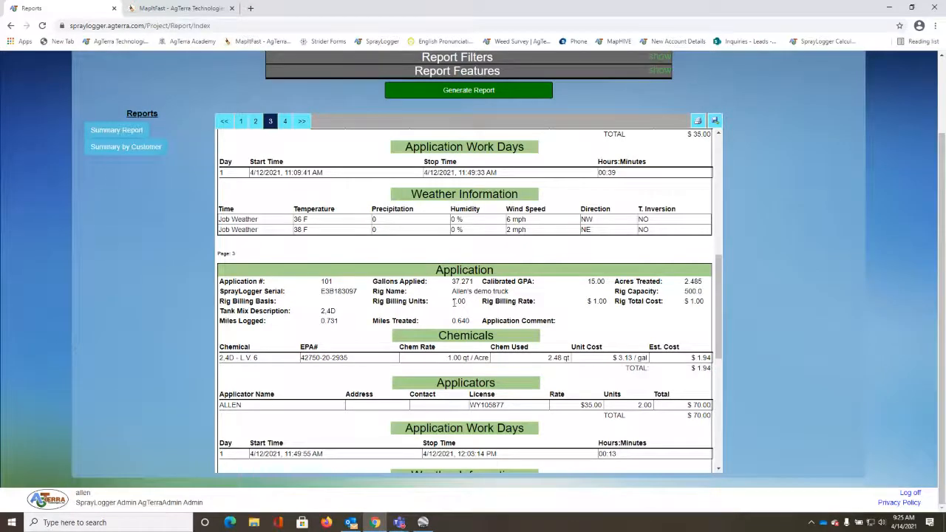
scroll(455, 301, down, 1)
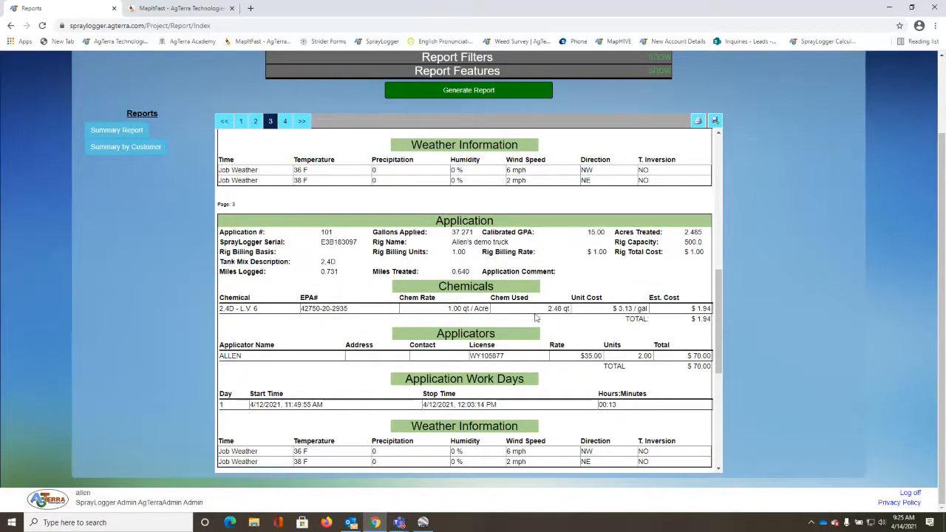
scroll(513, 347, down, 1)
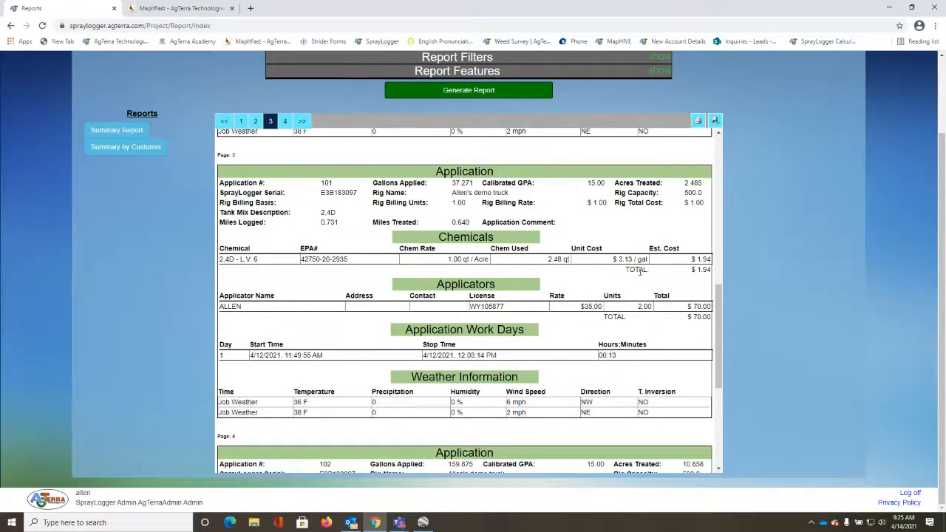
scroll(640, 272, down, 3)
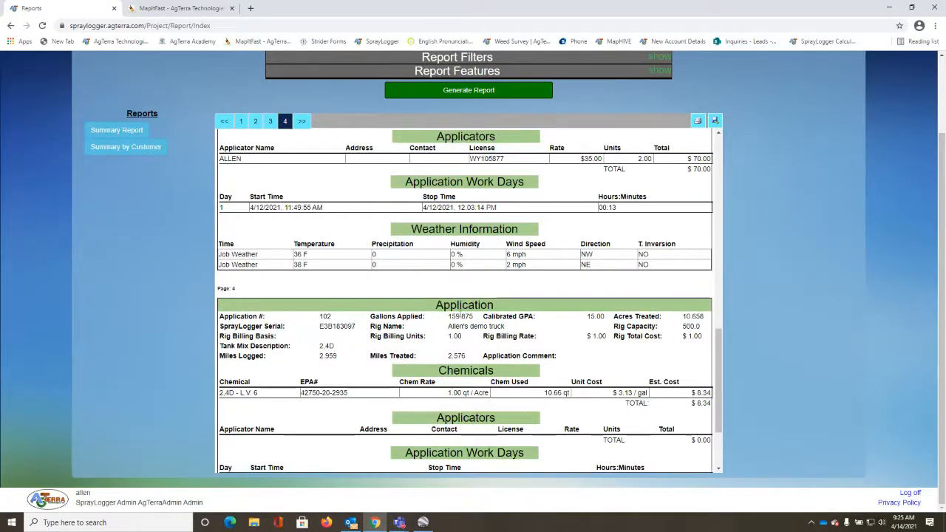
scroll(462, 314, down, 2)
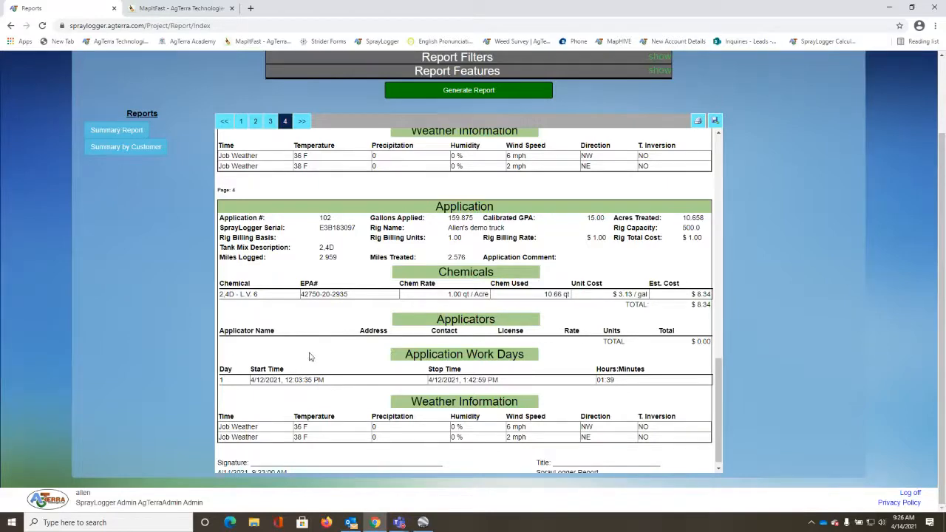
scroll(297, 348, up, 3)
scroll(145, 319, up, 2)
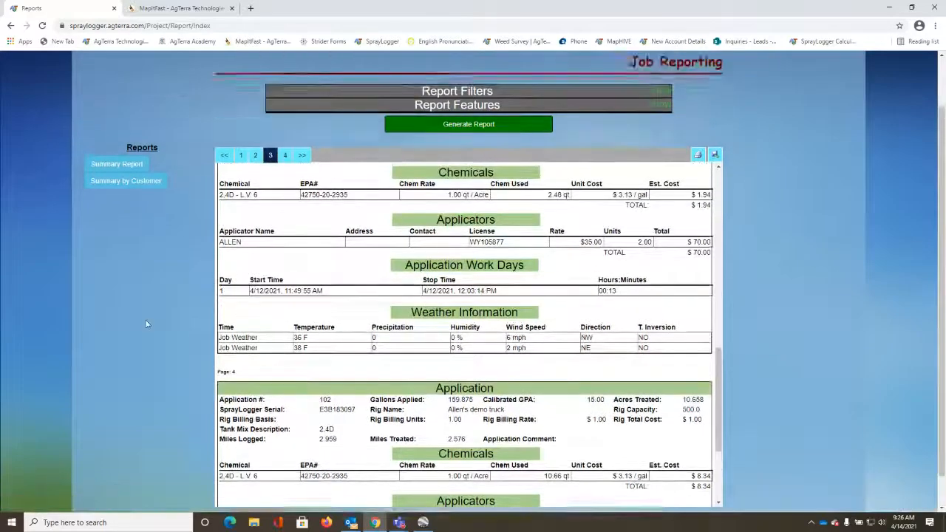
Step: Open application 102 of the 2021 SprayLogger Reporting job for editing
click(45, 79)
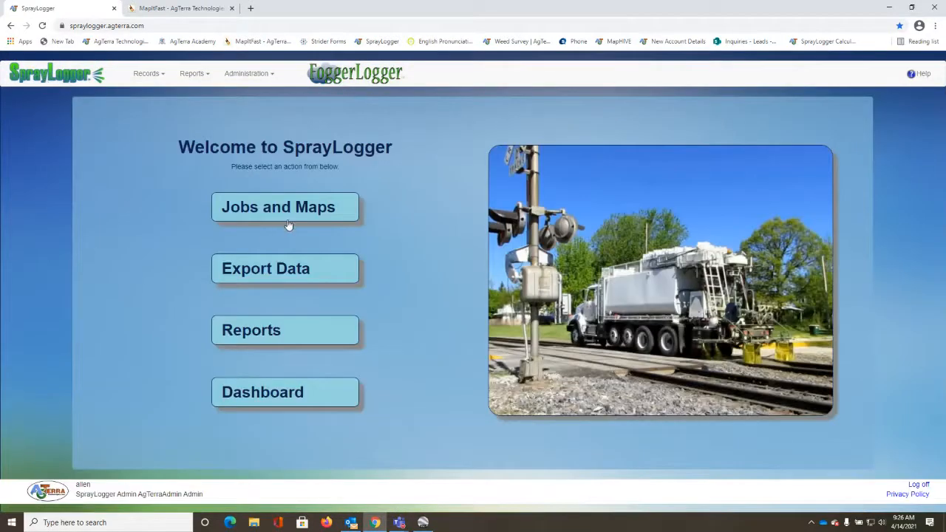
click(288, 216)
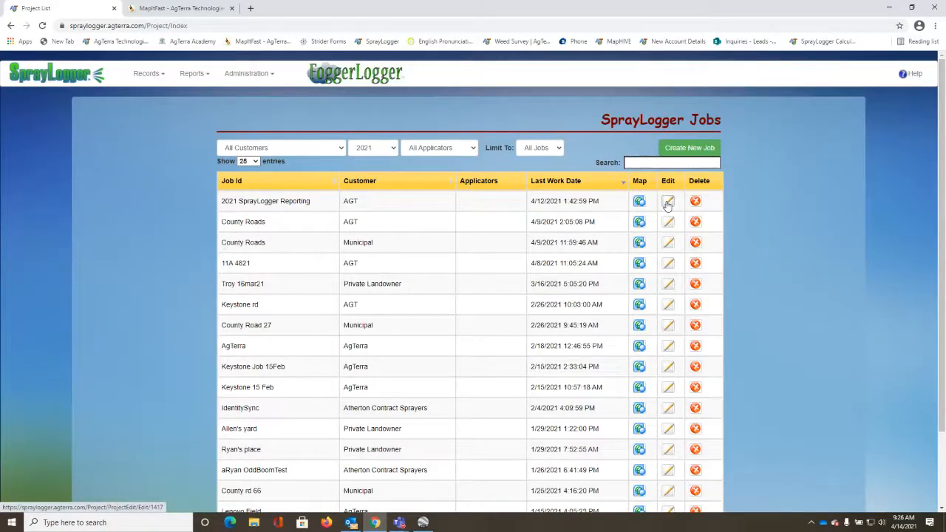
click(668, 204)
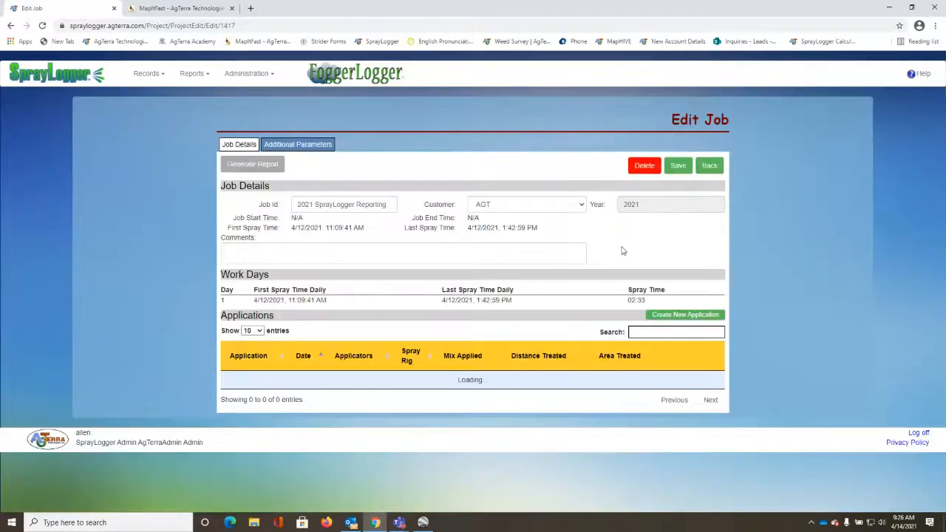
scroll(575, 326, down, 1)
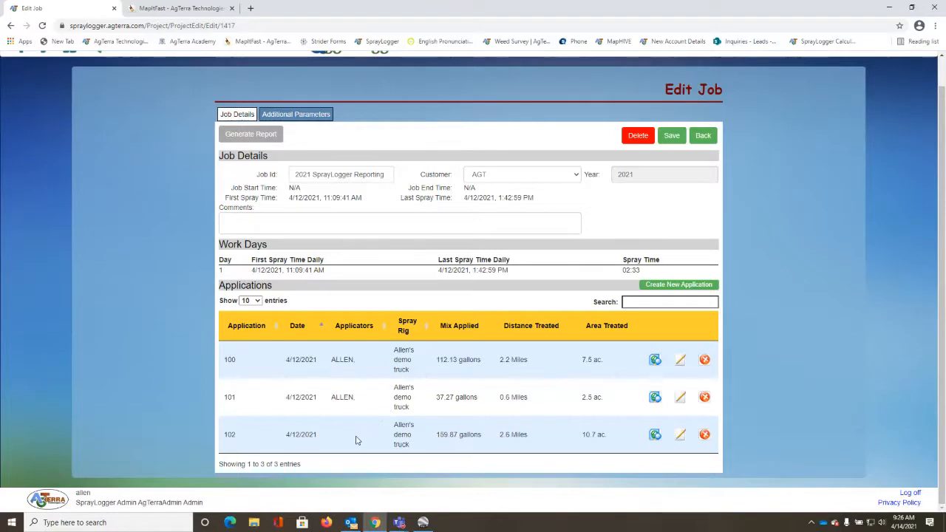
click(681, 436)
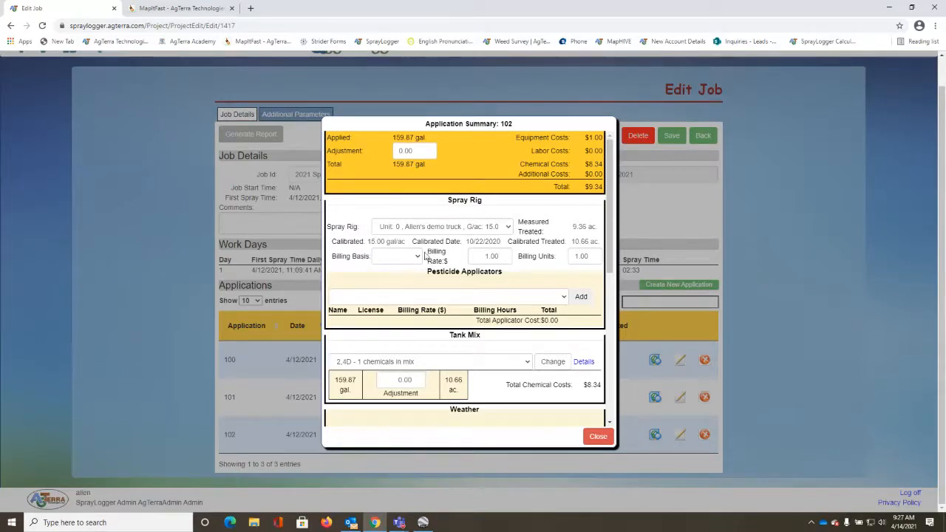
Step: Add the pesticide applicator whose license expires 5/30/2022 to application 102, check its remaining sections and close the application summary
click(484, 297)
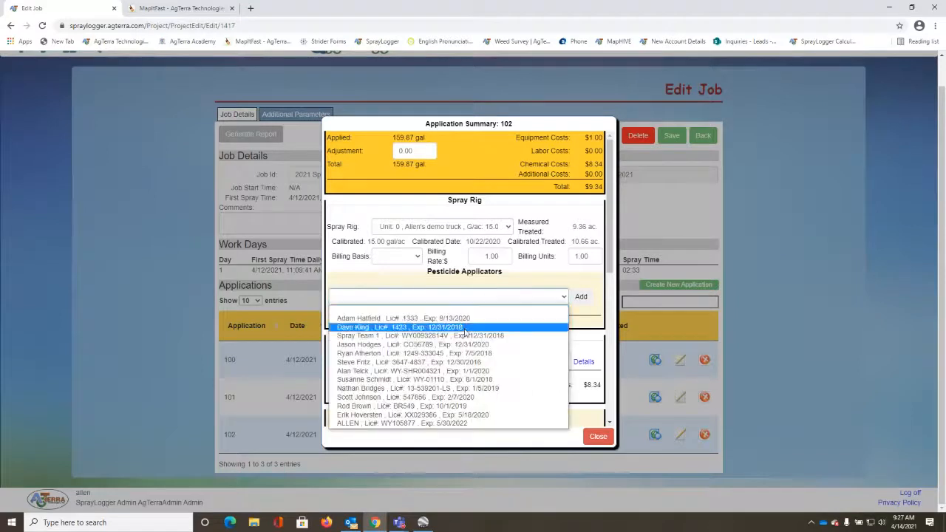
click(440, 425)
click(581, 296)
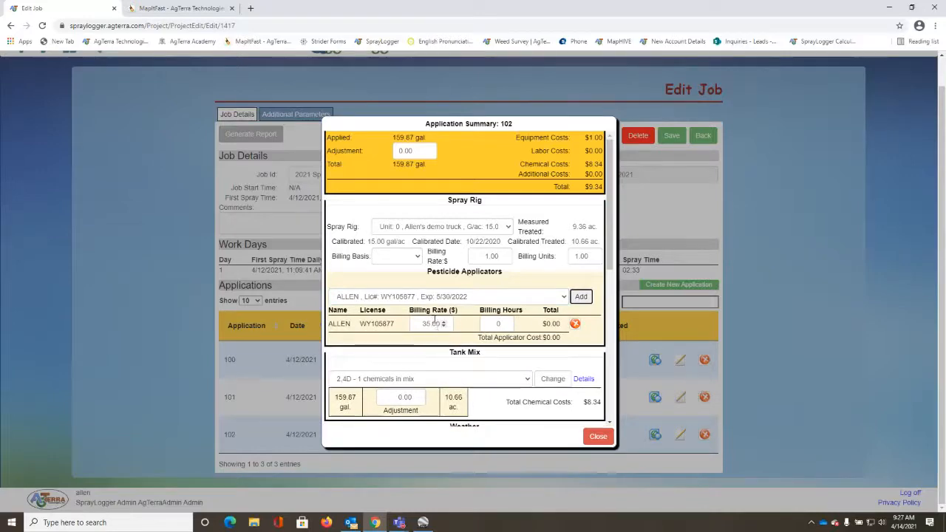
scroll(508, 328, down, 2)
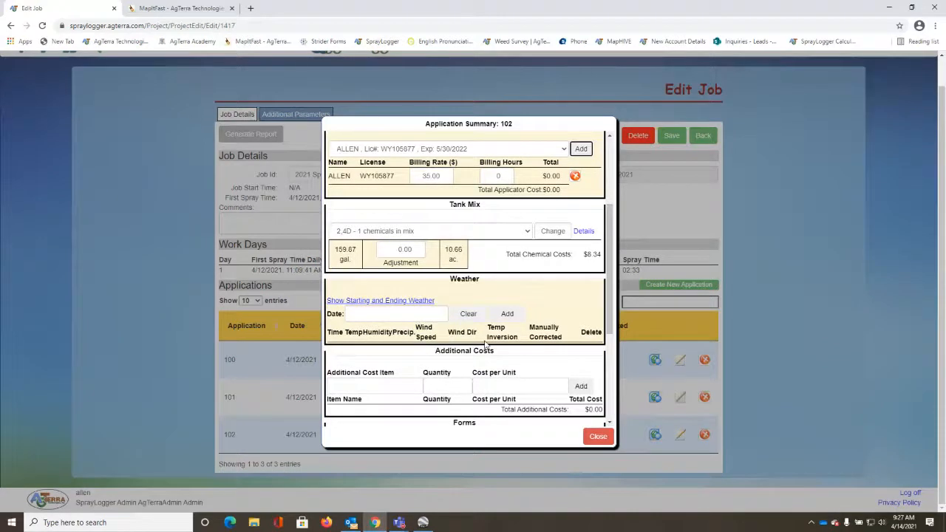
scroll(455, 340, down, 1)
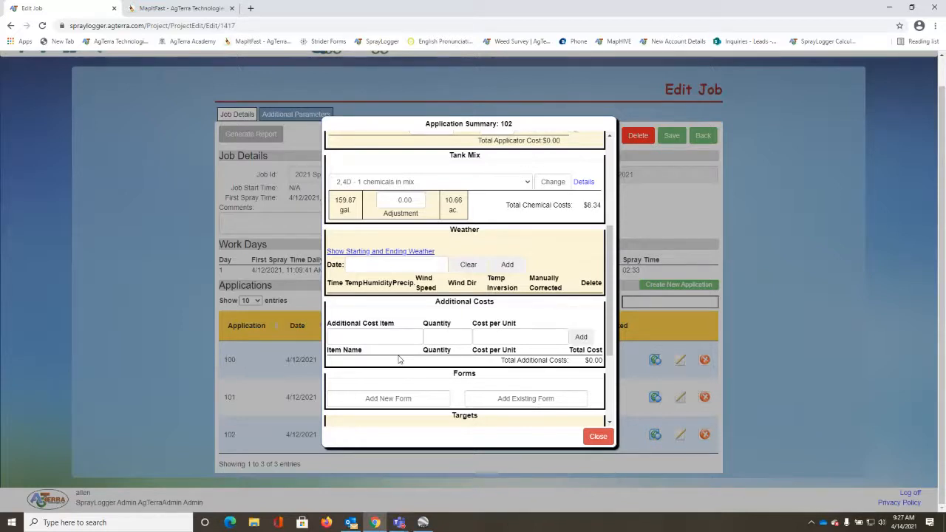
scroll(429, 343, down, 3)
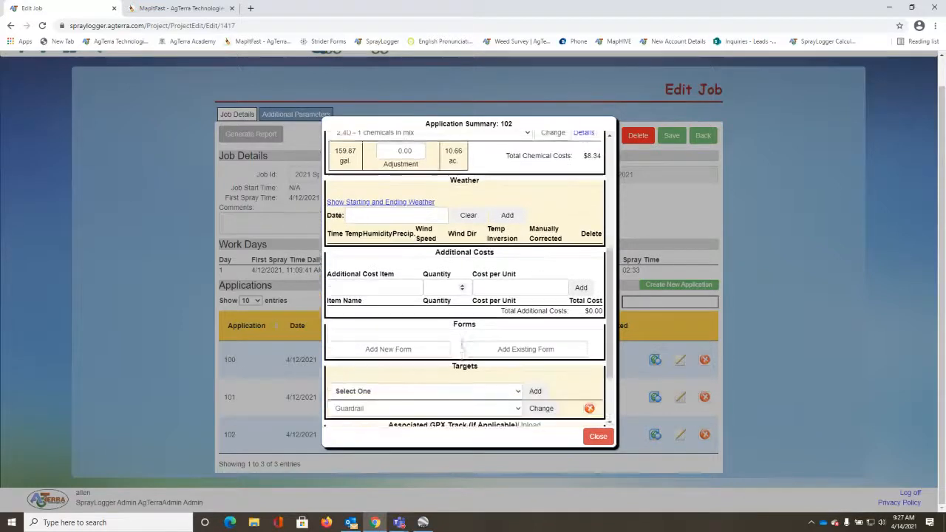
scroll(444, 362, down, 1)
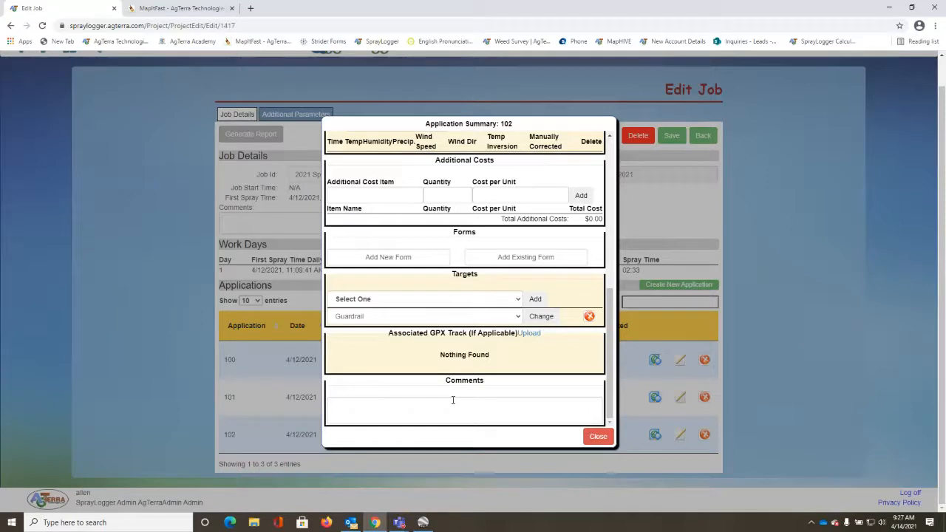
click(599, 437)
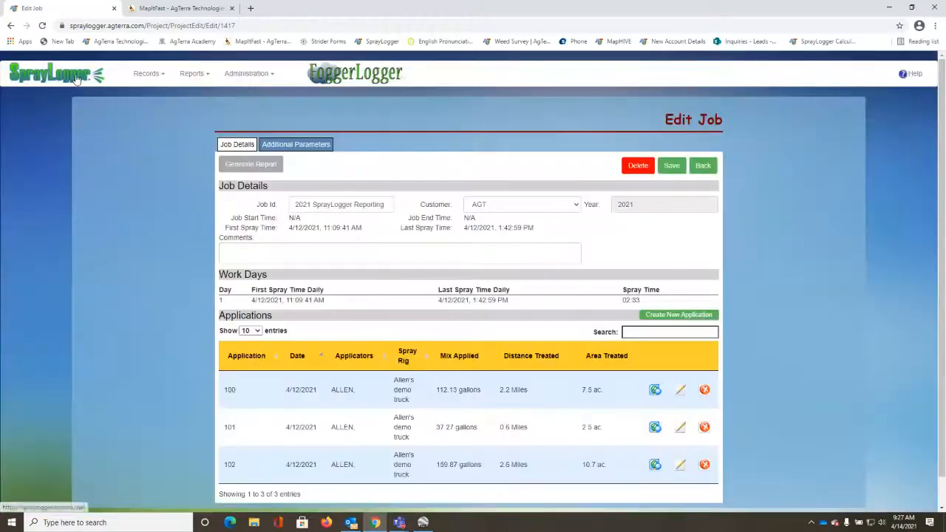
Step: Generate the job report again, limited to the 2021 SprayLogger Reporting job
click(76, 80)
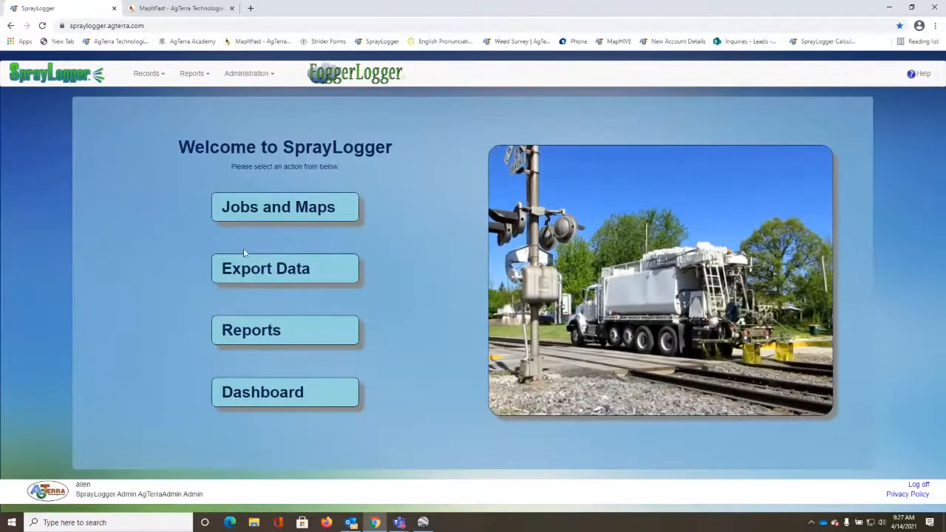
click(290, 334)
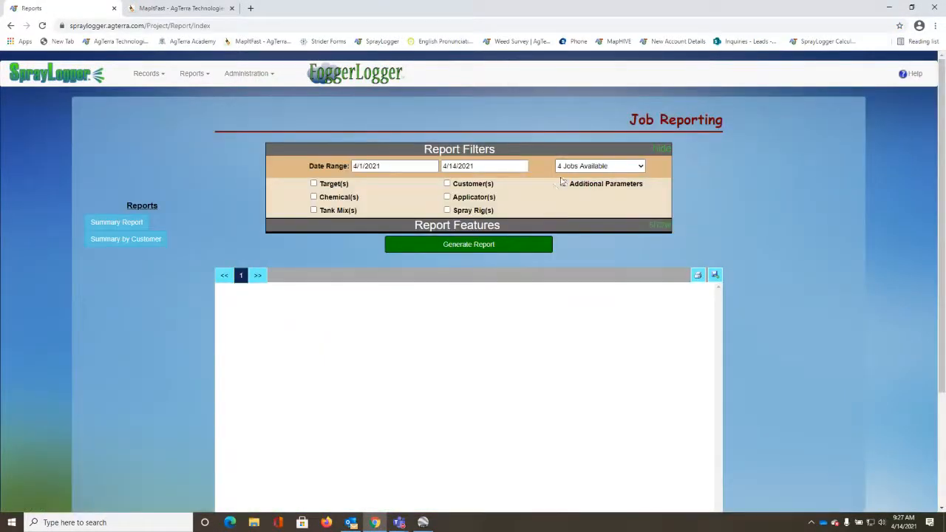
click(572, 166)
click(569, 213)
click(523, 244)
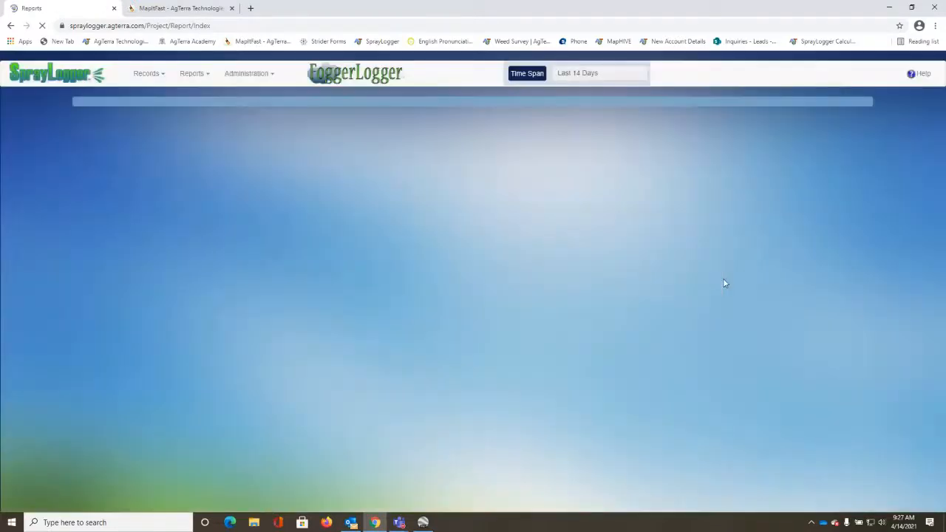
Step: Examine the regenerated job report, checking the applicator entry of application 102 and the signature section
scroll(774, 253, down, 1)
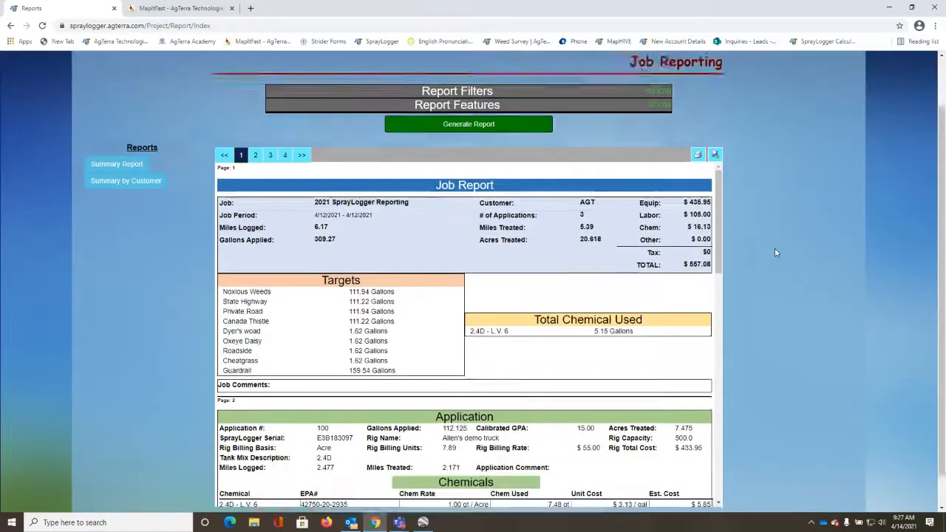
scroll(775, 253, down, 1)
scroll(510, 271, down, 4)
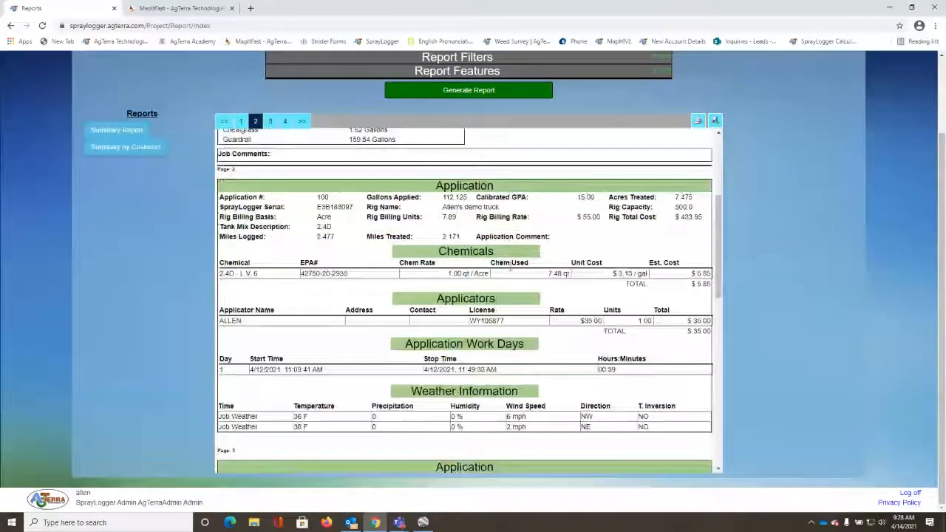
scroll(509, 270, down, 7)
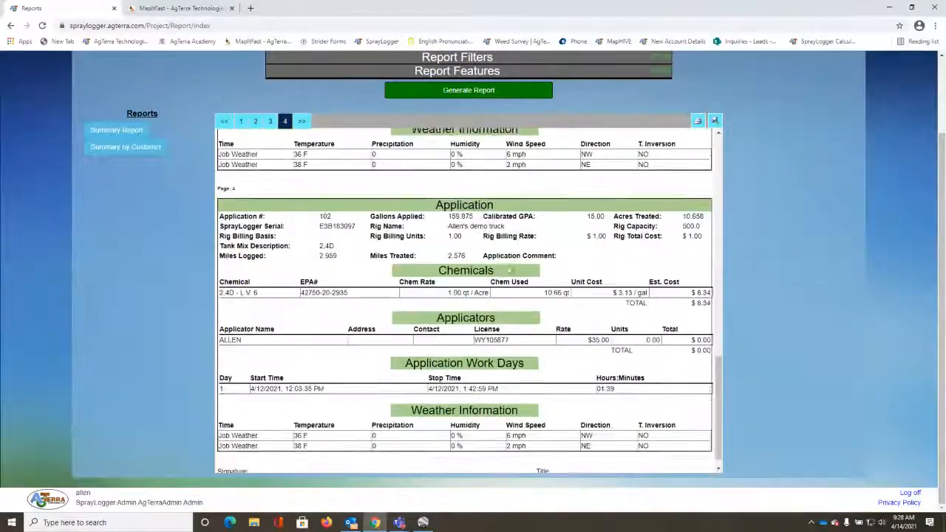
scroll(509, 270, down, 1)
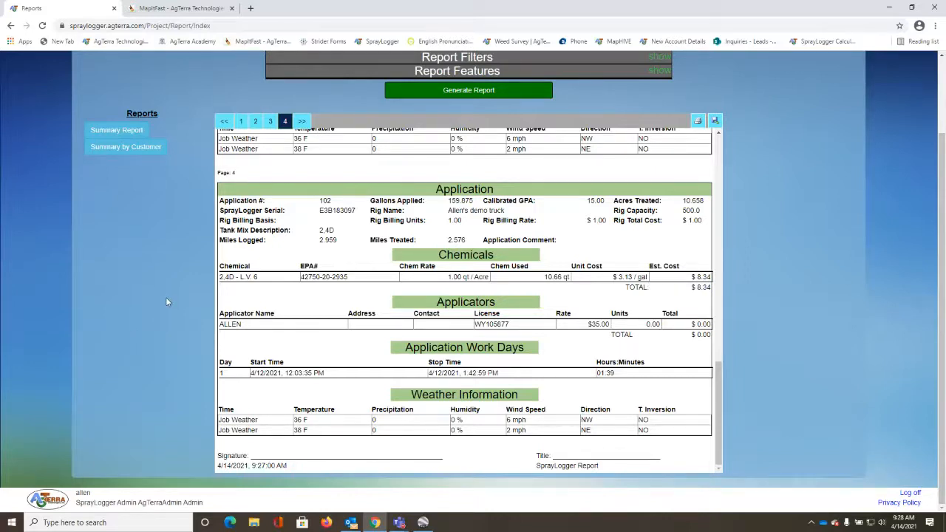
scroll(166, 302, up, 1)
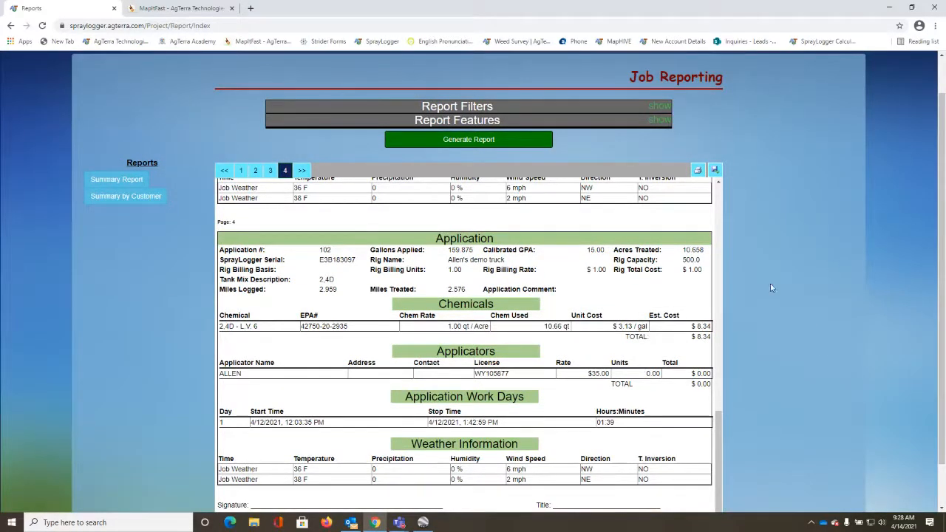
scroll(76, 298, up, 1)
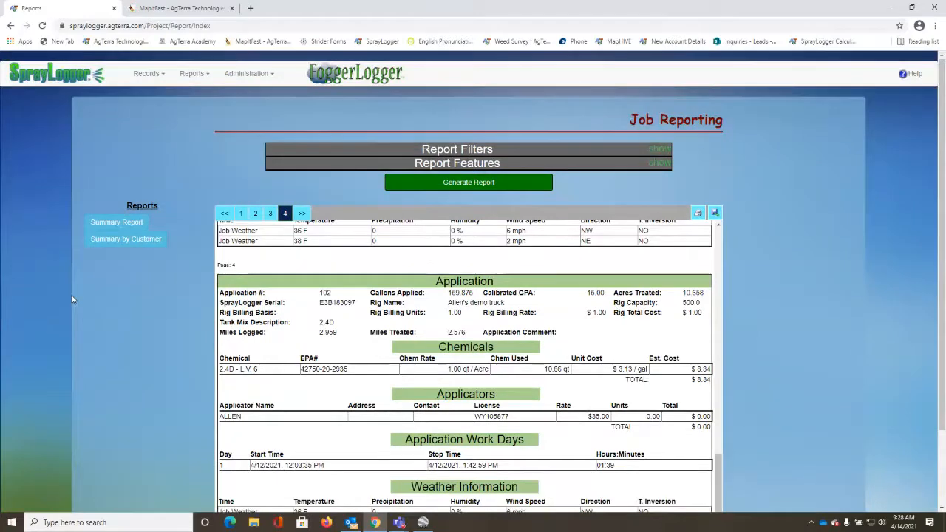
scroll(433, 331, up, 4)
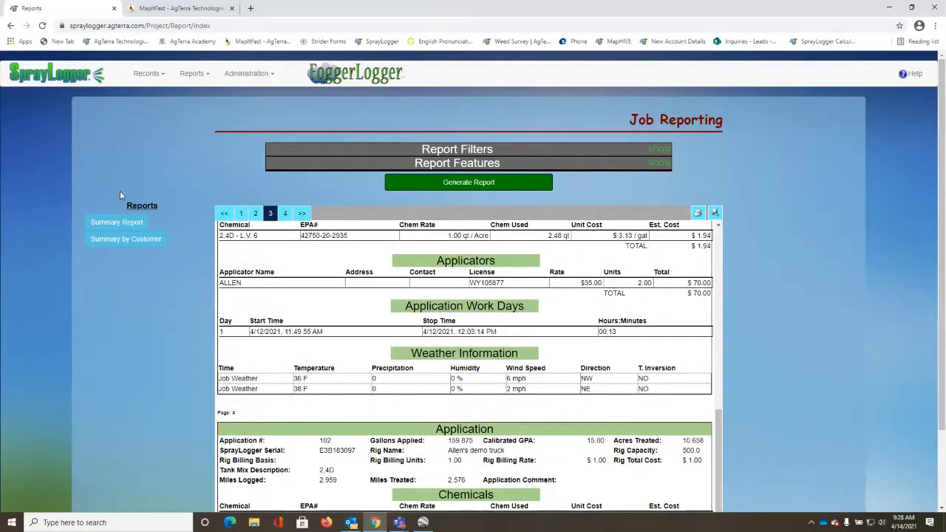
Step: Export the 2021 SprayLogger Reporting job's data as a CSV spreadsheet and open the downloaded file in Excel
click(83, 78)
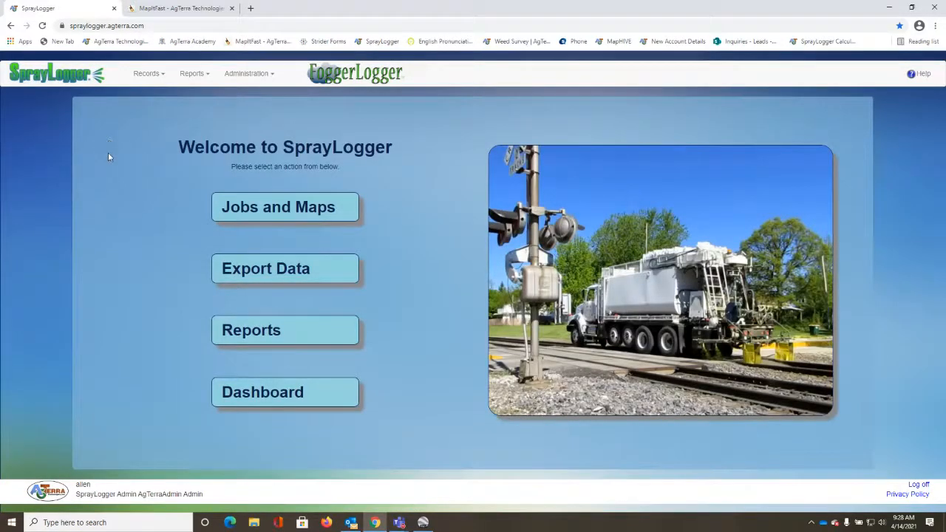
click(291, 269)
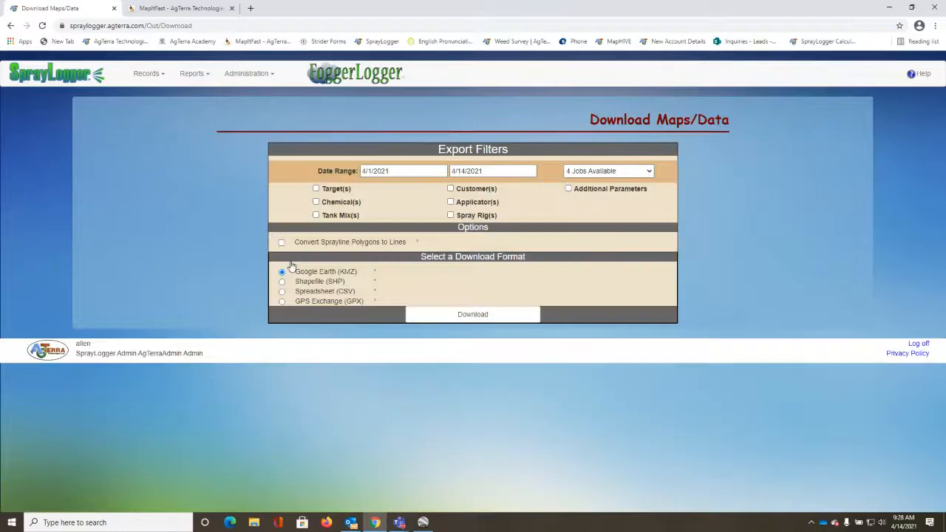
click(625, 170)
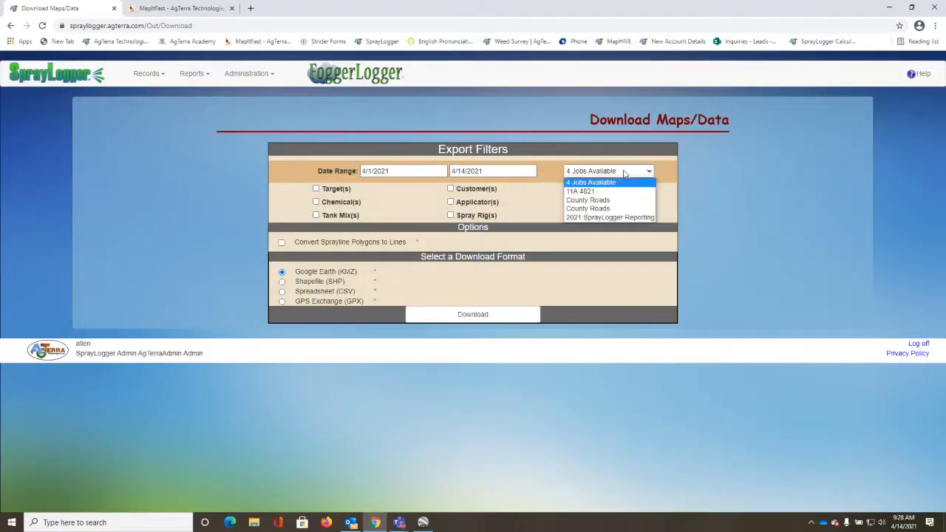
click(614, 216)
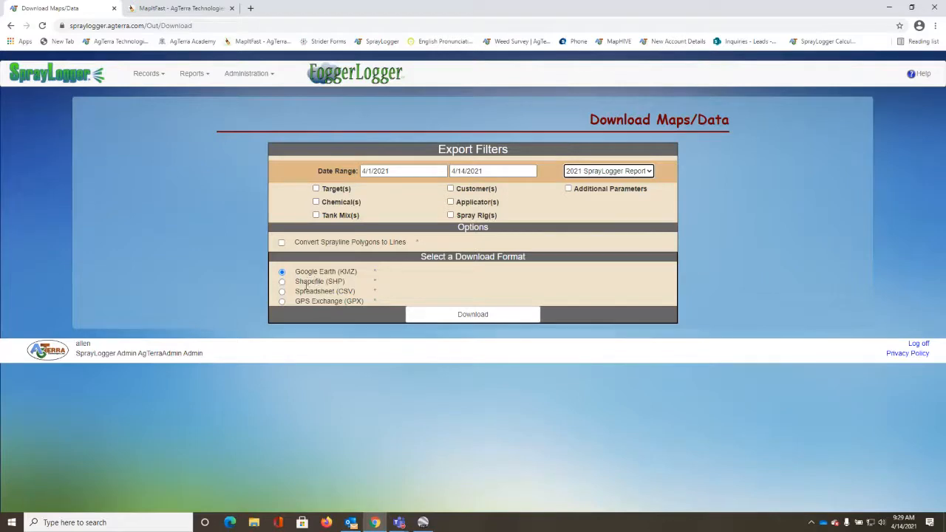
click(281, 292)
click(459, 314)
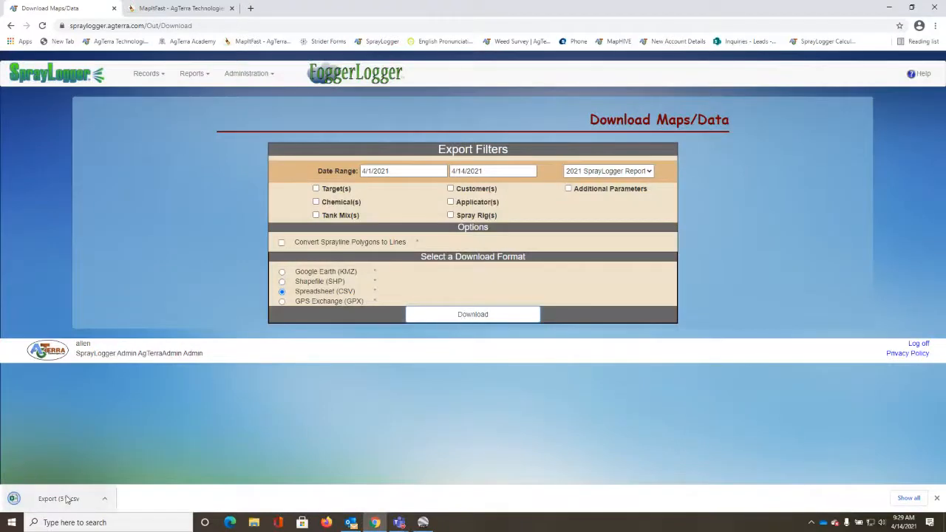
click(66, 499)
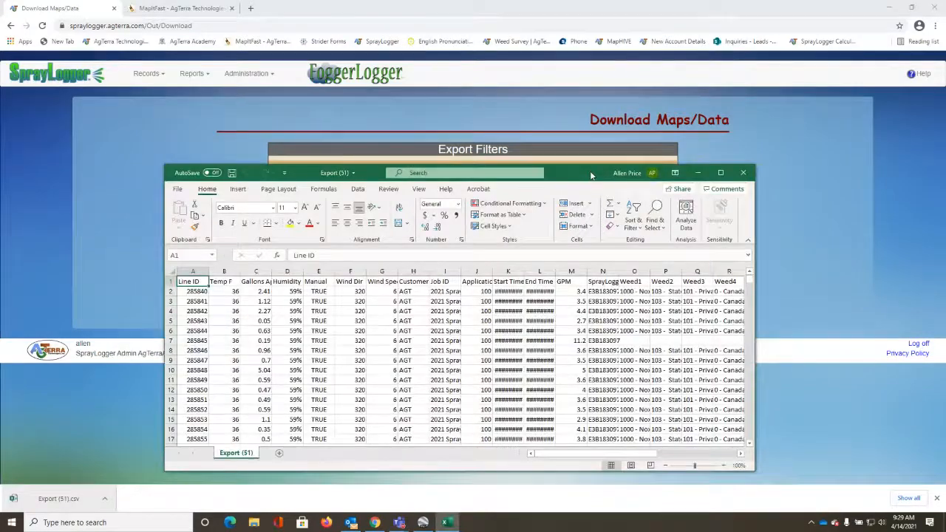
Step: Maximize the exported spreadsheet's window, autofit all columns to their contents and look across the columns
drag(593, 178, 464, 23)
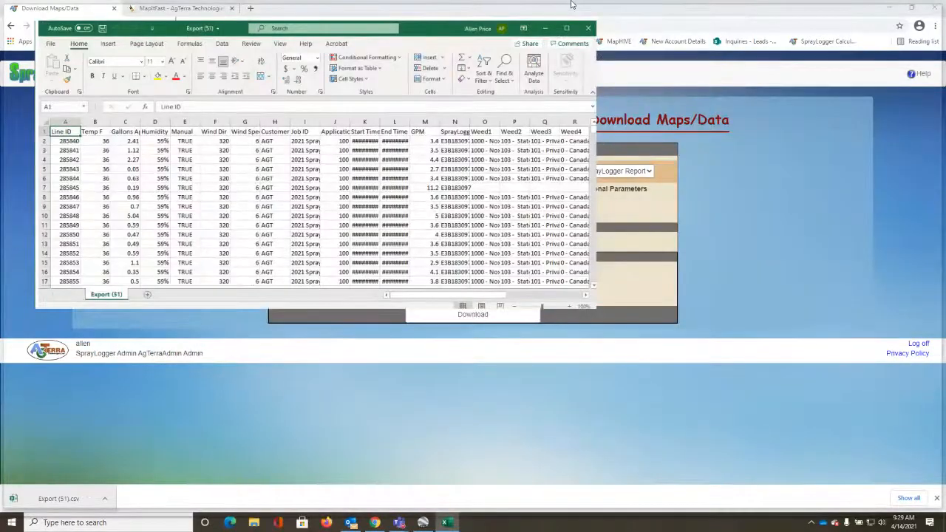
drag(571, 5, 571, 1)
click(8, 107)
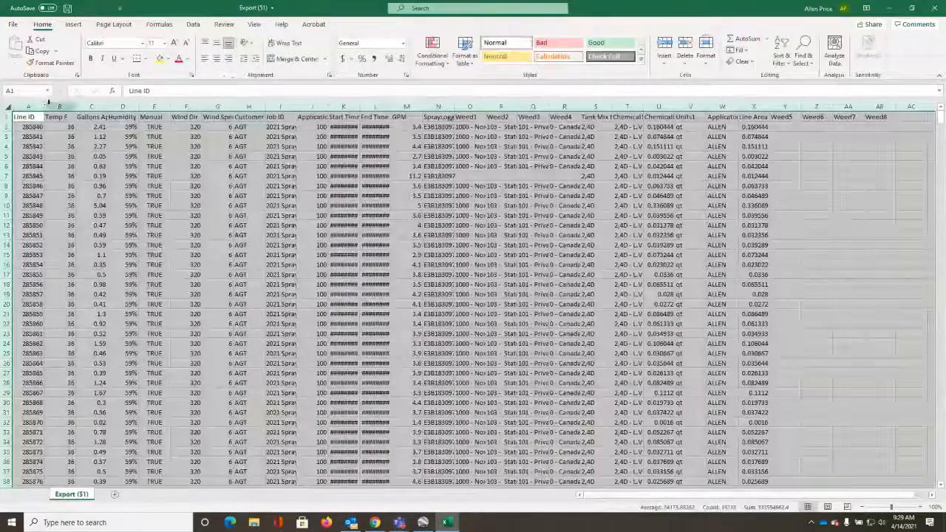
double_click(43, 107)
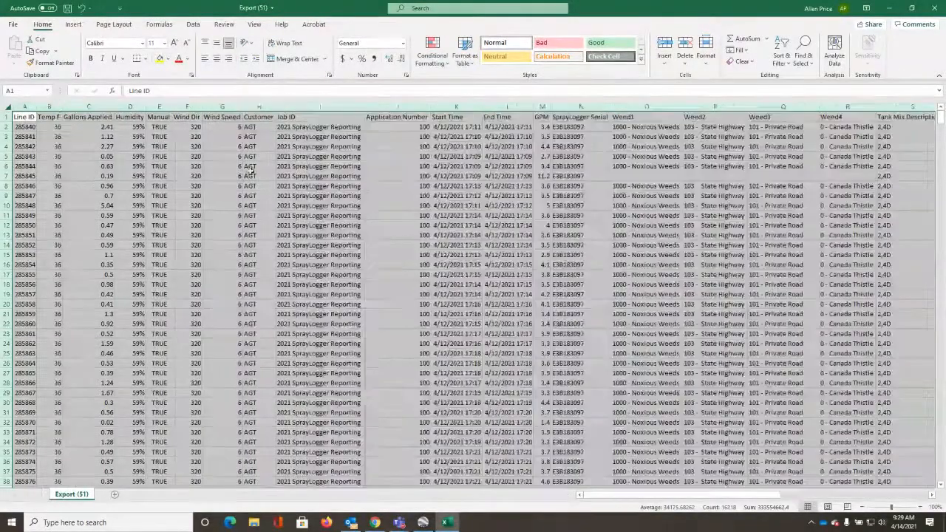
click(376, 198)
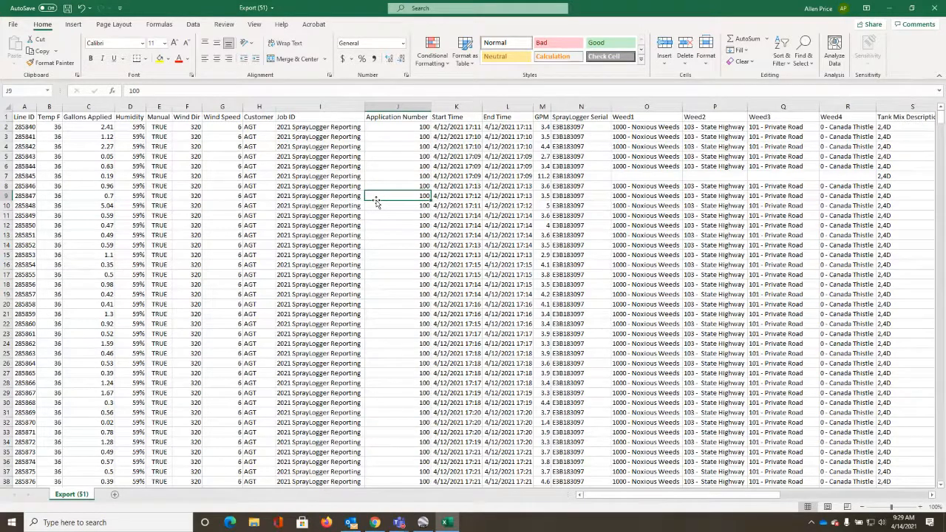
drag(653, 496, 607, 502)
Step: Return from Excel to SprayLogger in the browser and open the dashboard from the home page
click(890, 9)
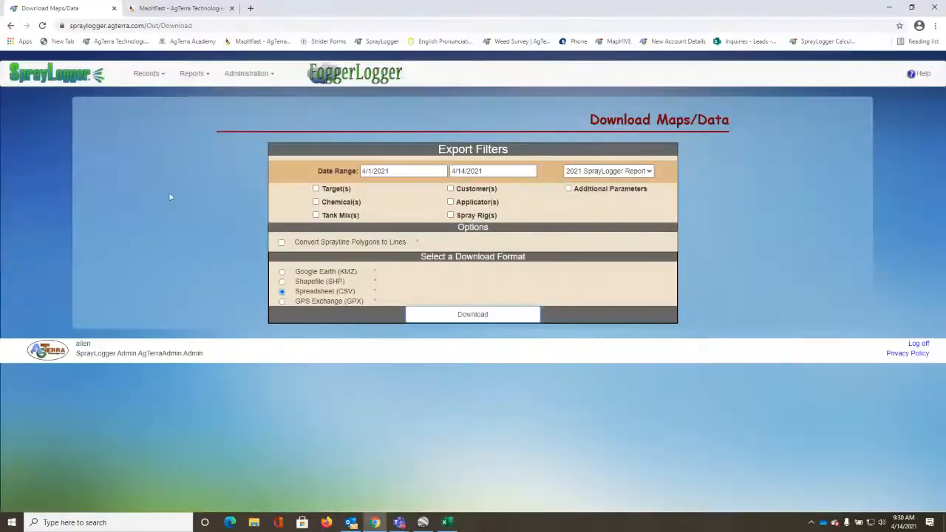
click(58, 89)
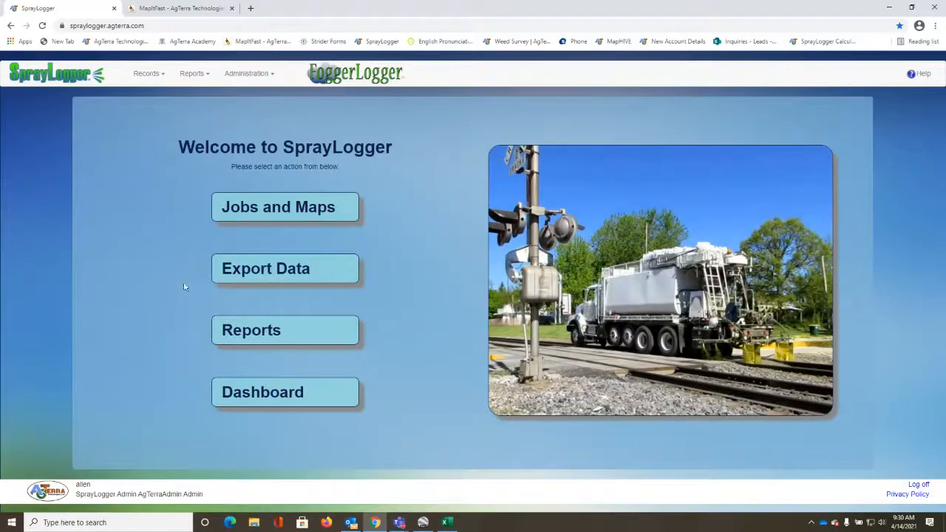
click(268, 391)
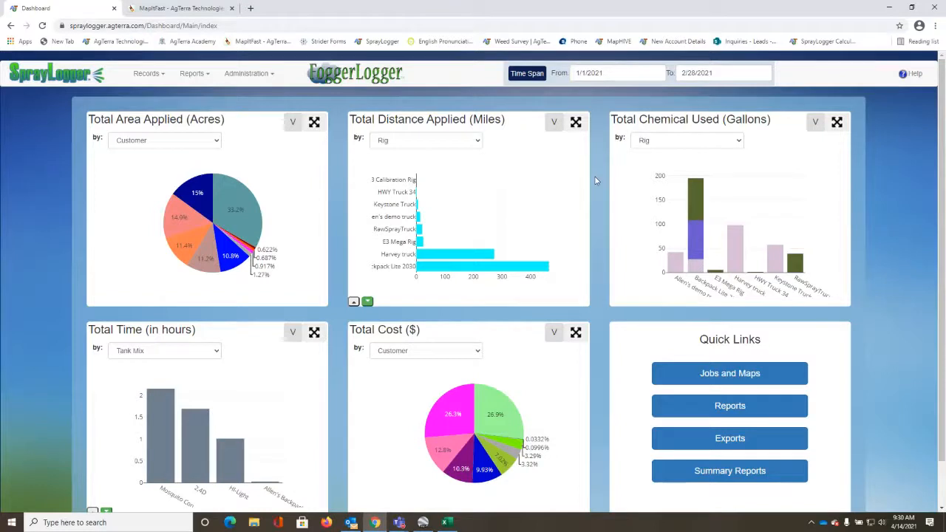
scroll(596, 180, down, 1)
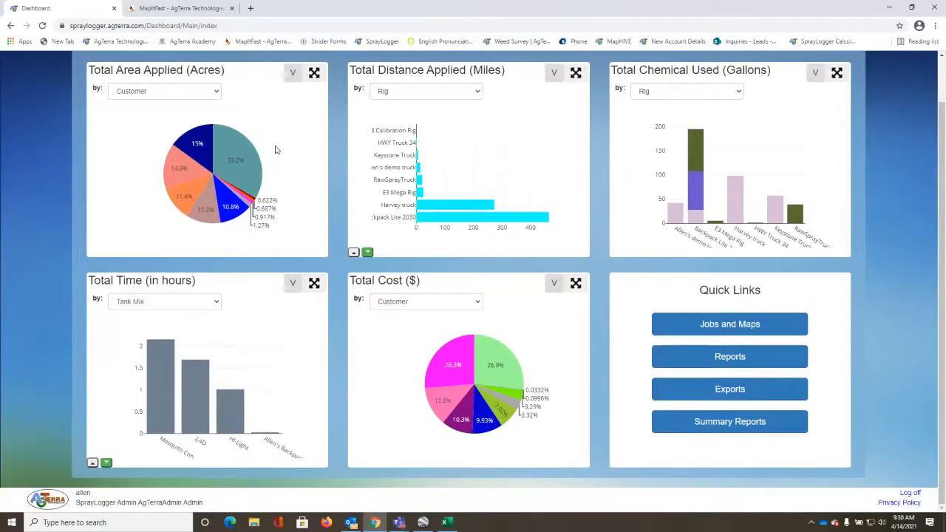
Step: Check the grouping options of the Total Area Applied and Total Distance Applied charts, keeping Customer and Rig
click(133, 96)
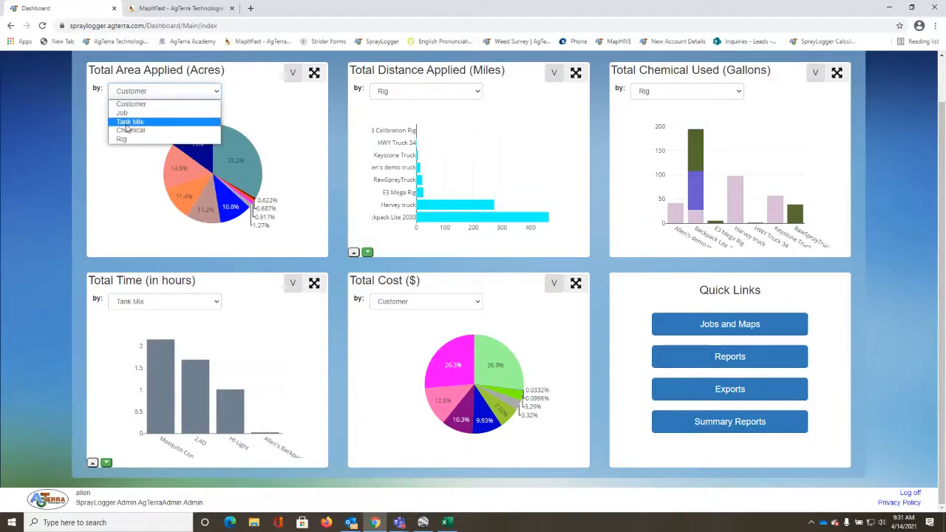
click(129, 108)
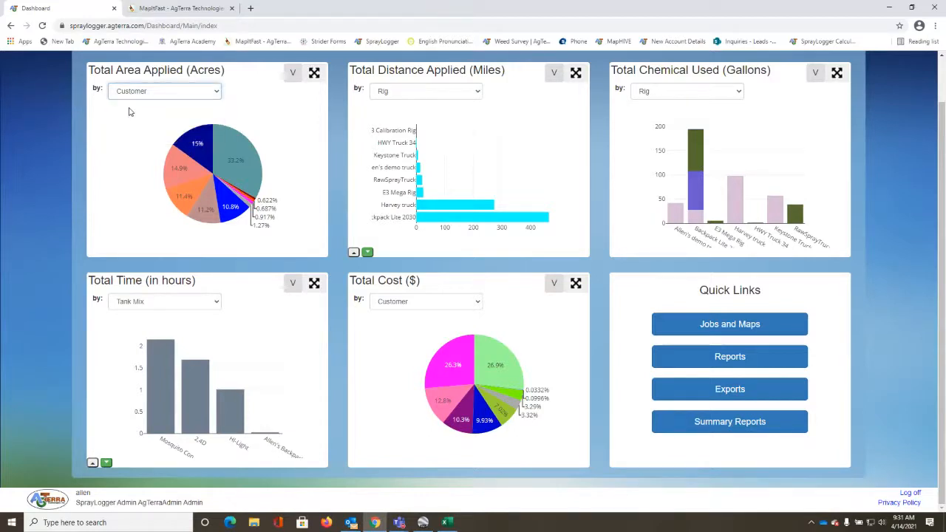
click(456, 95)
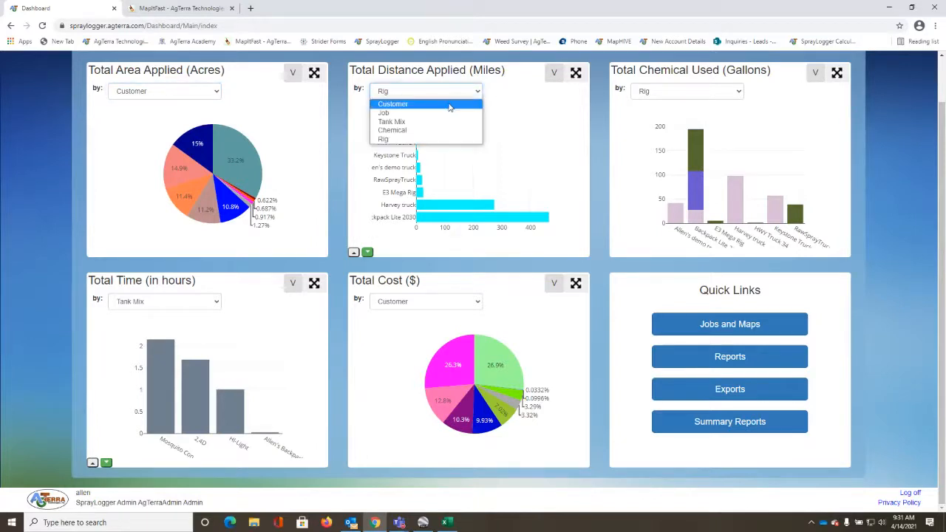
click(449, 97)
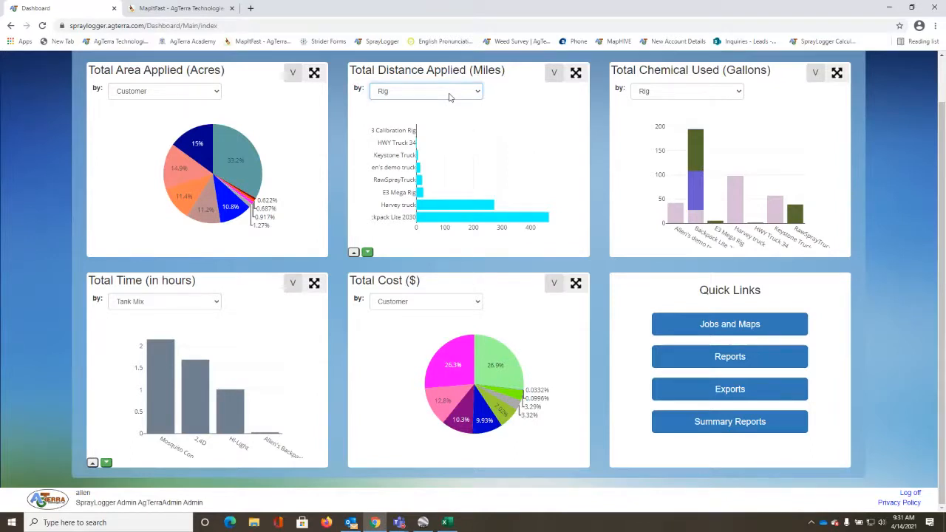
click(449, 97)
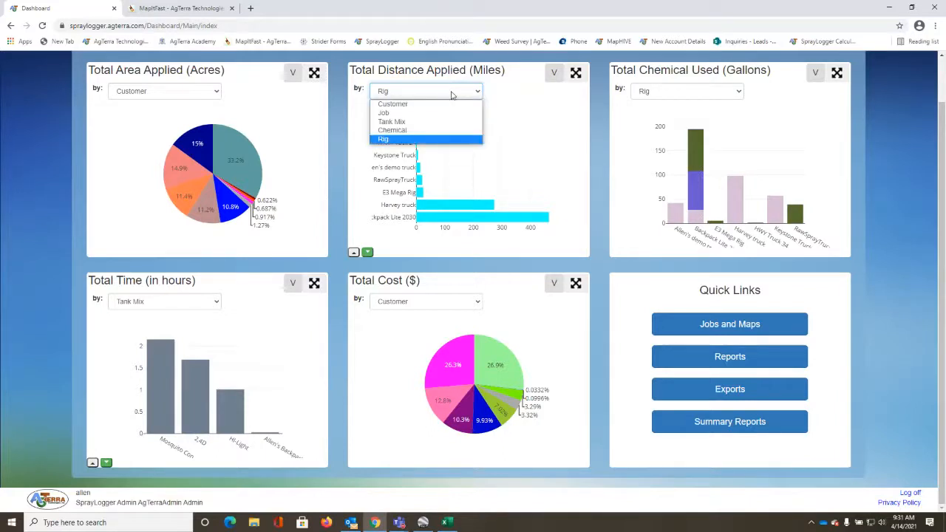
click(452, 95)
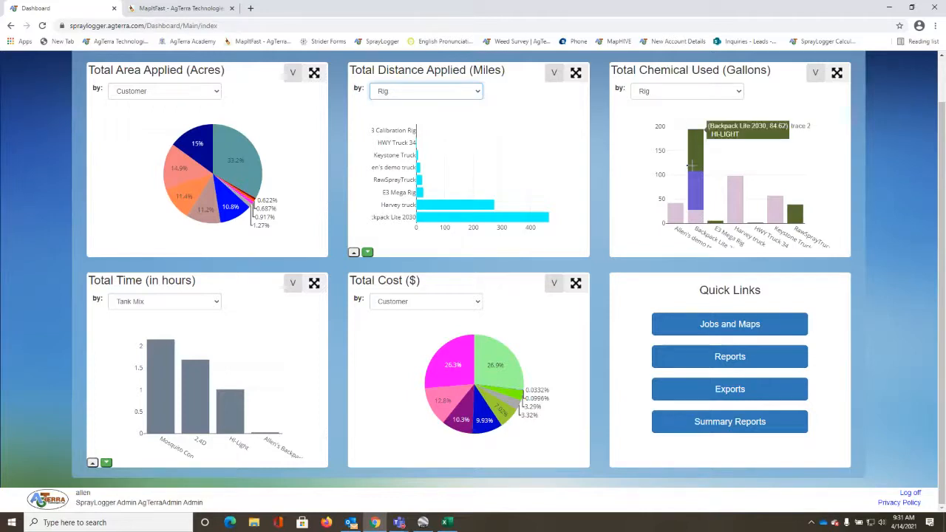
Step: Inspect individual segments of the Total Chemical Used, Total Cost and Total Area Applied charts for their values
mouse_move(692, 179)
mouse_move(696, 213)
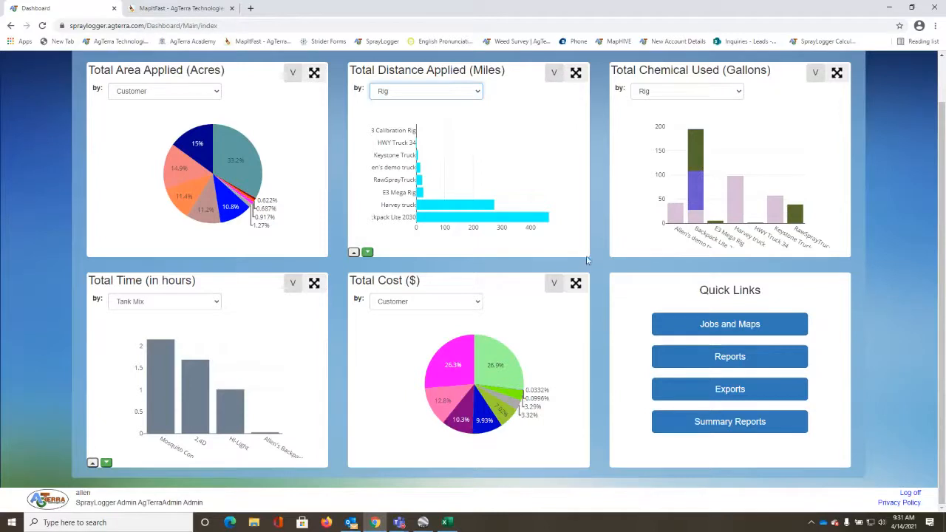
mouse_move(455, 362)
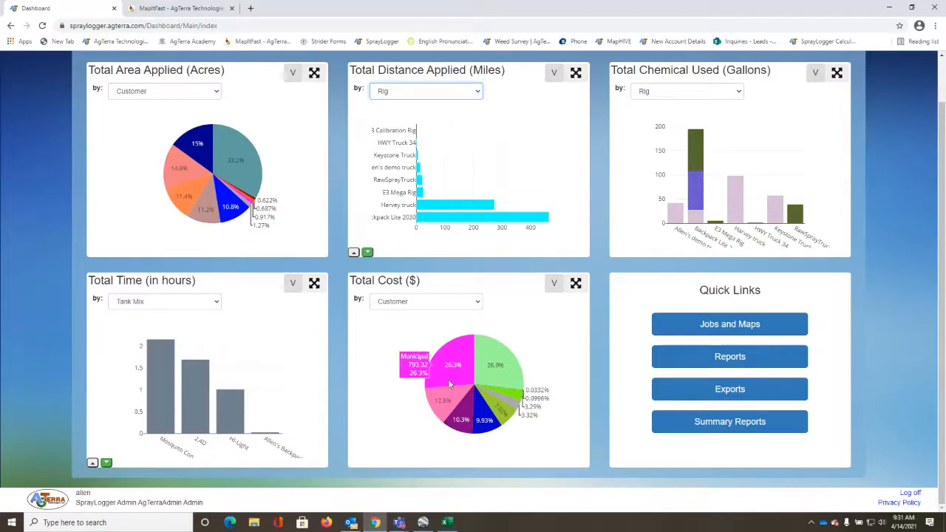
mouse_move(244, 160)
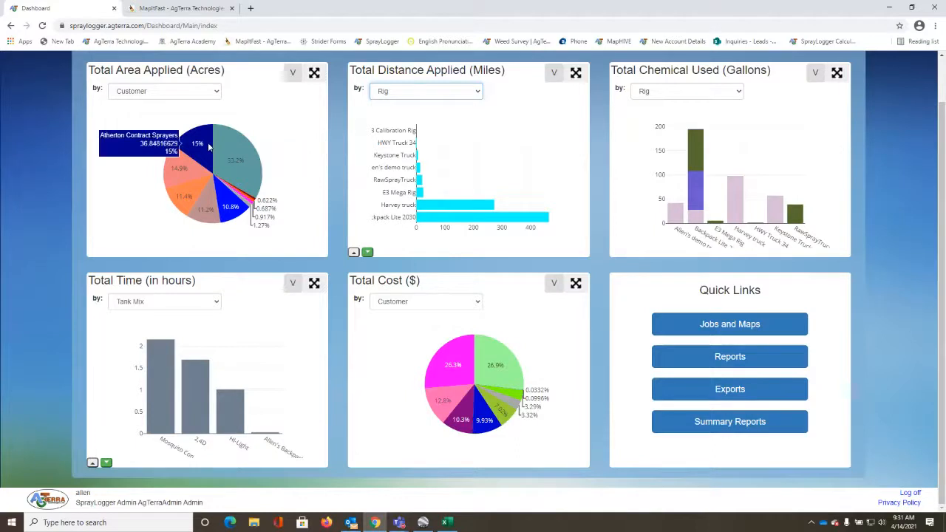
mouse_move(201, 177)
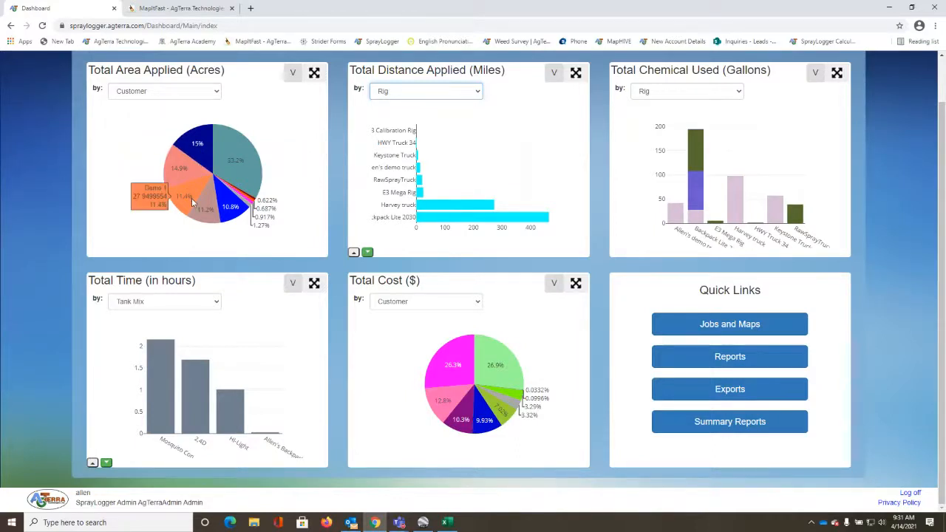
mouse_move(238, 201)
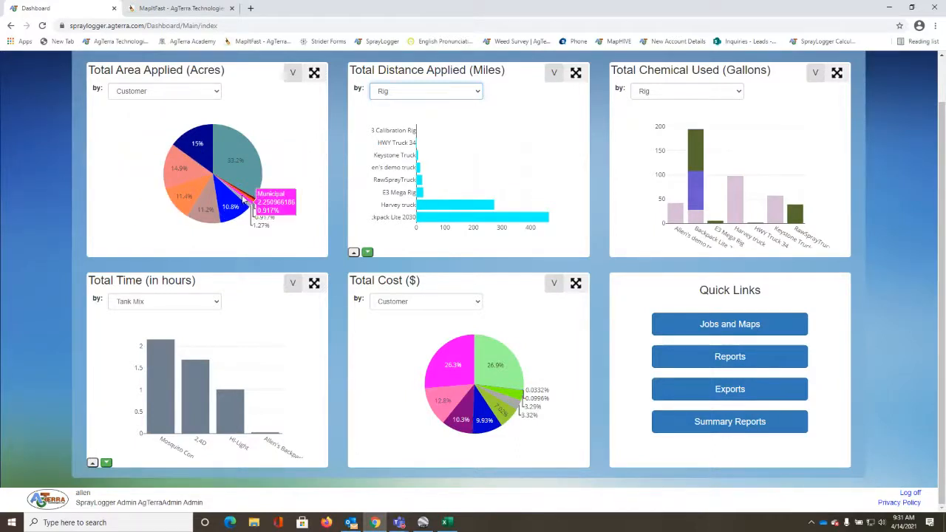
Step: View the Total Area Applied chart enlarged, restore it, then review its underlying data table and close it
click(314, 73)
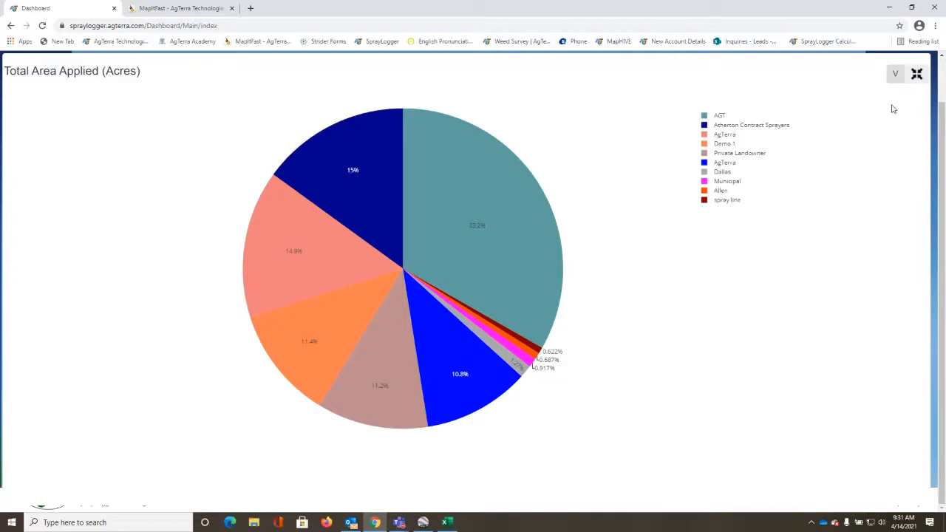
click(916, 74)
click(294, 73)
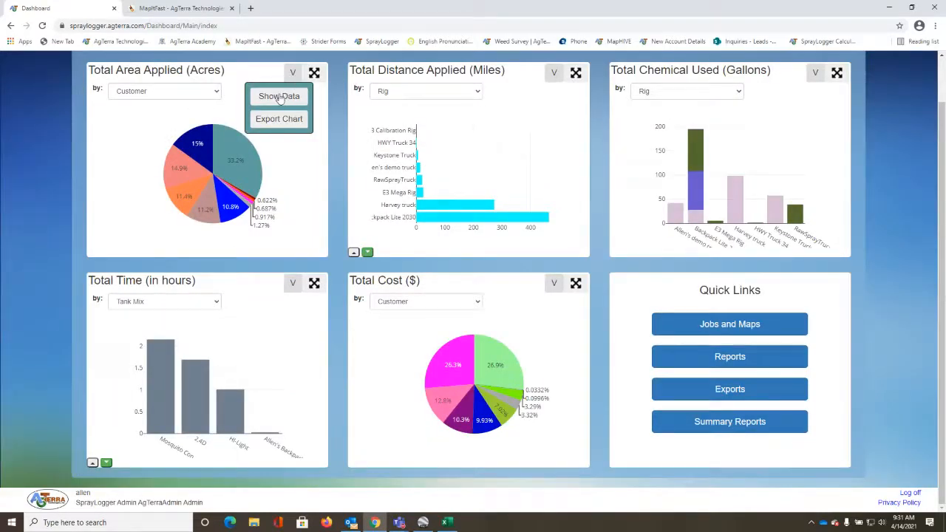
click(284, 95)
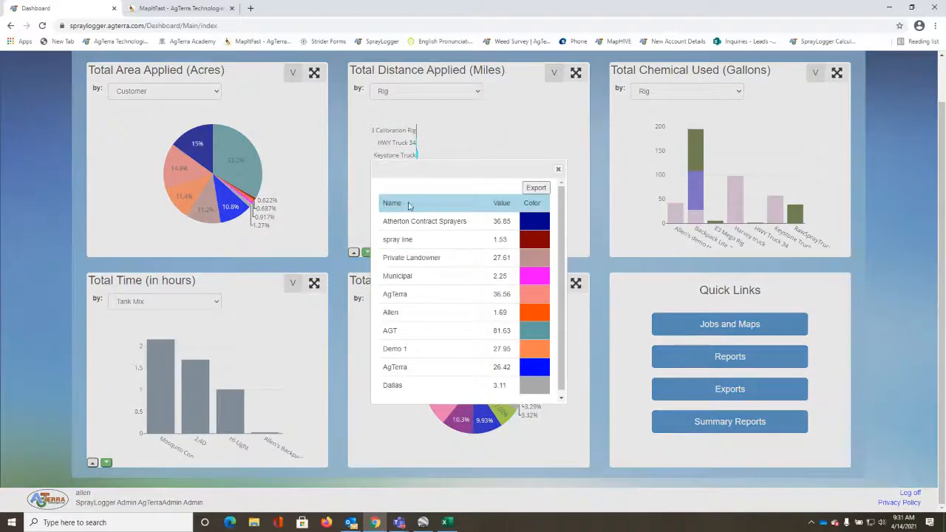
scroll(454, 233, down, 1)
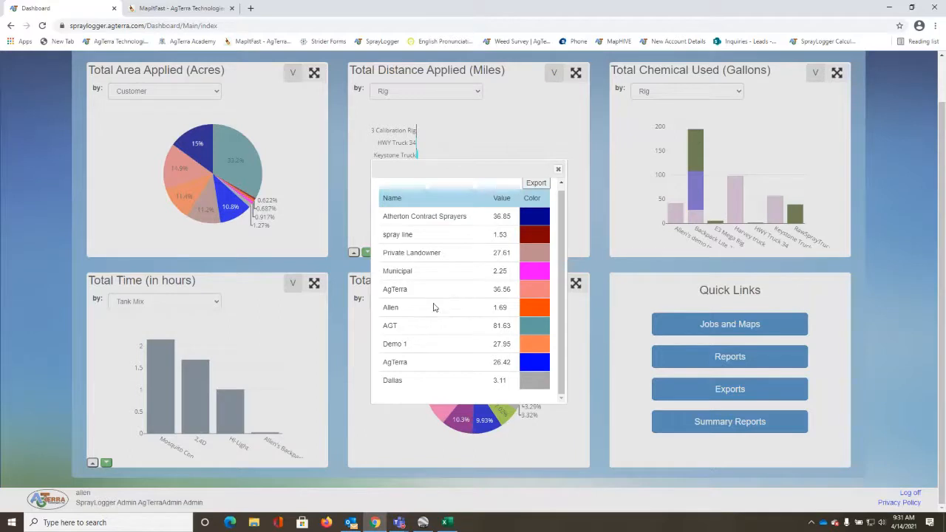
scroll(436, 305, up, 1)
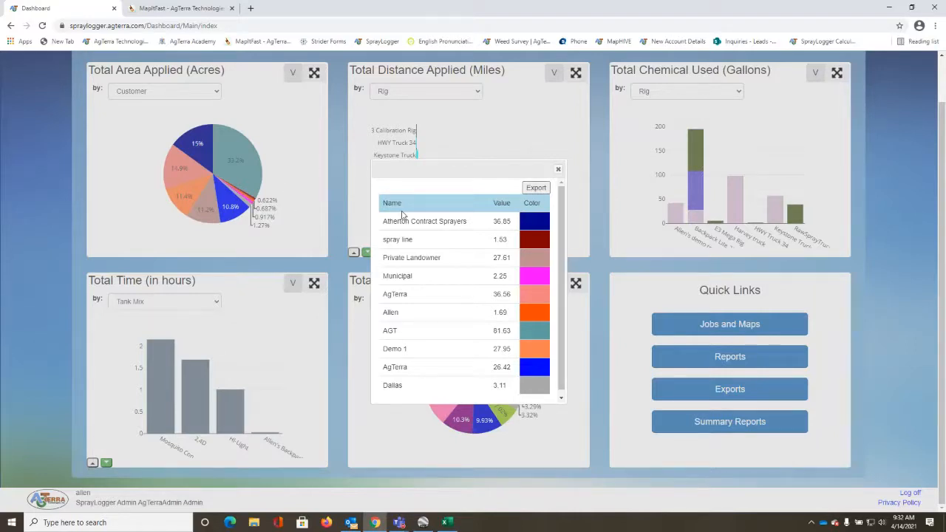
click(558, 171)
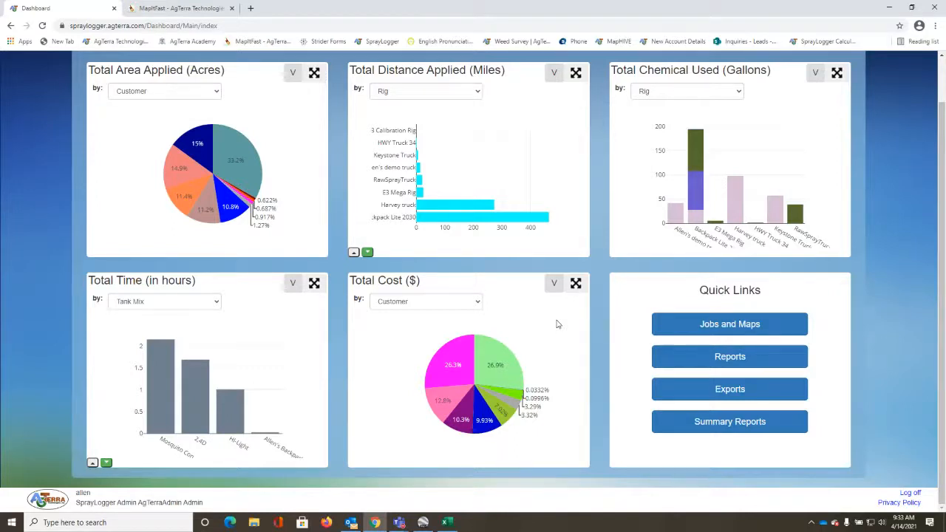
Step: Switch to Google Earth Pro
mouse_move(425, 523)
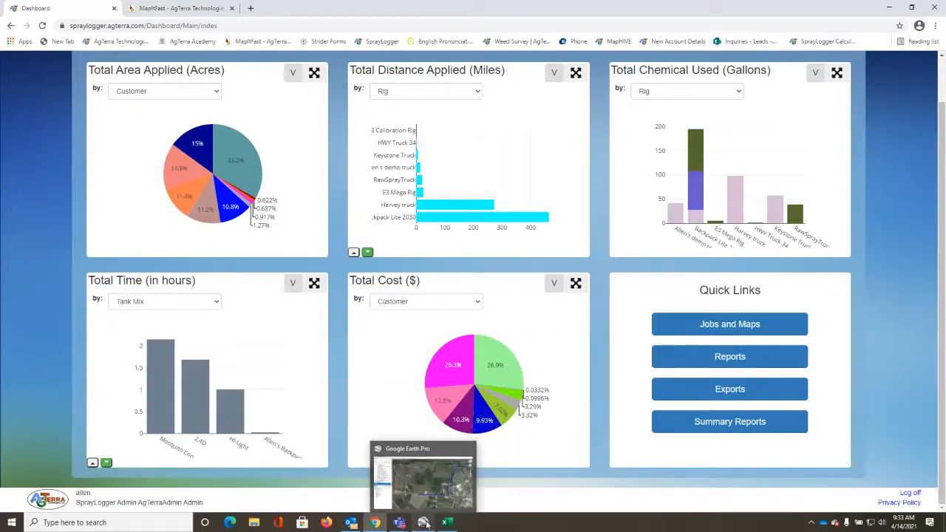